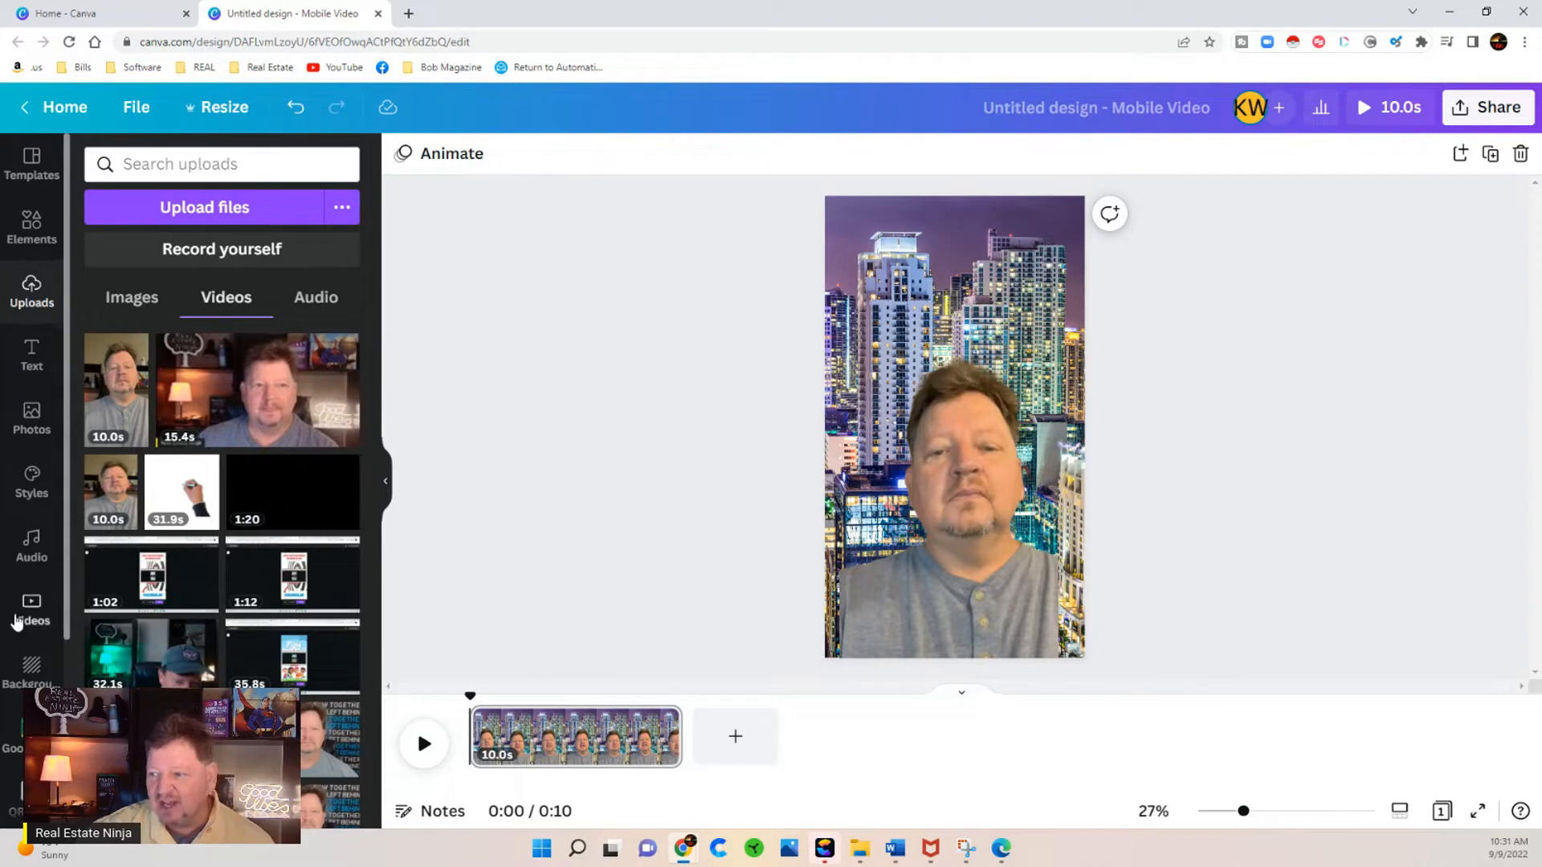
# Step: Add the recently used Florida map photo behind the person's video and make it the page background
pyautogui.click(30, 427)
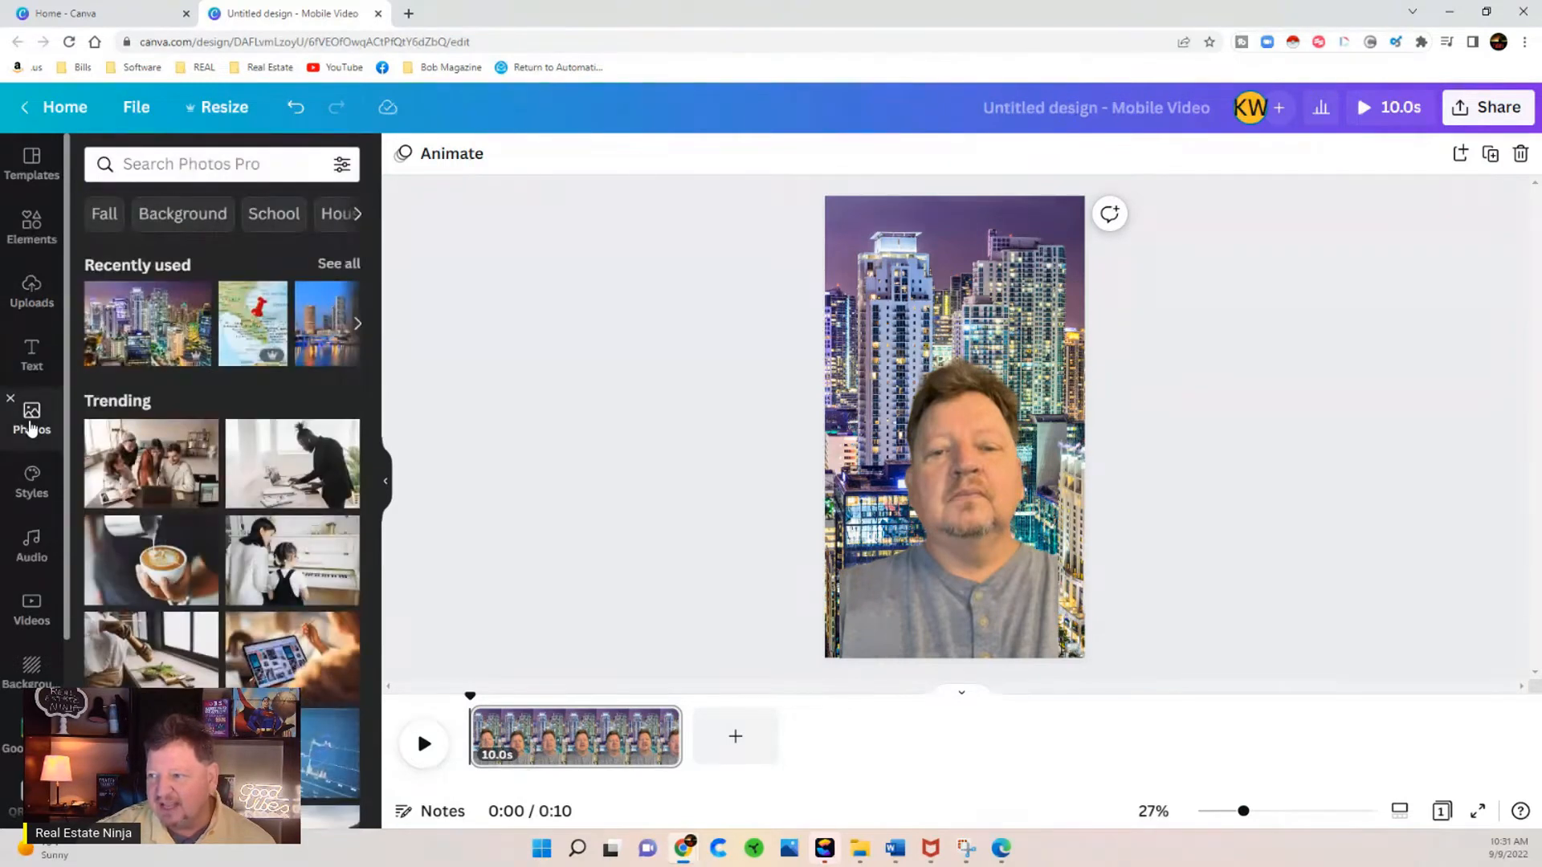
pyautogui.click(245, 336)
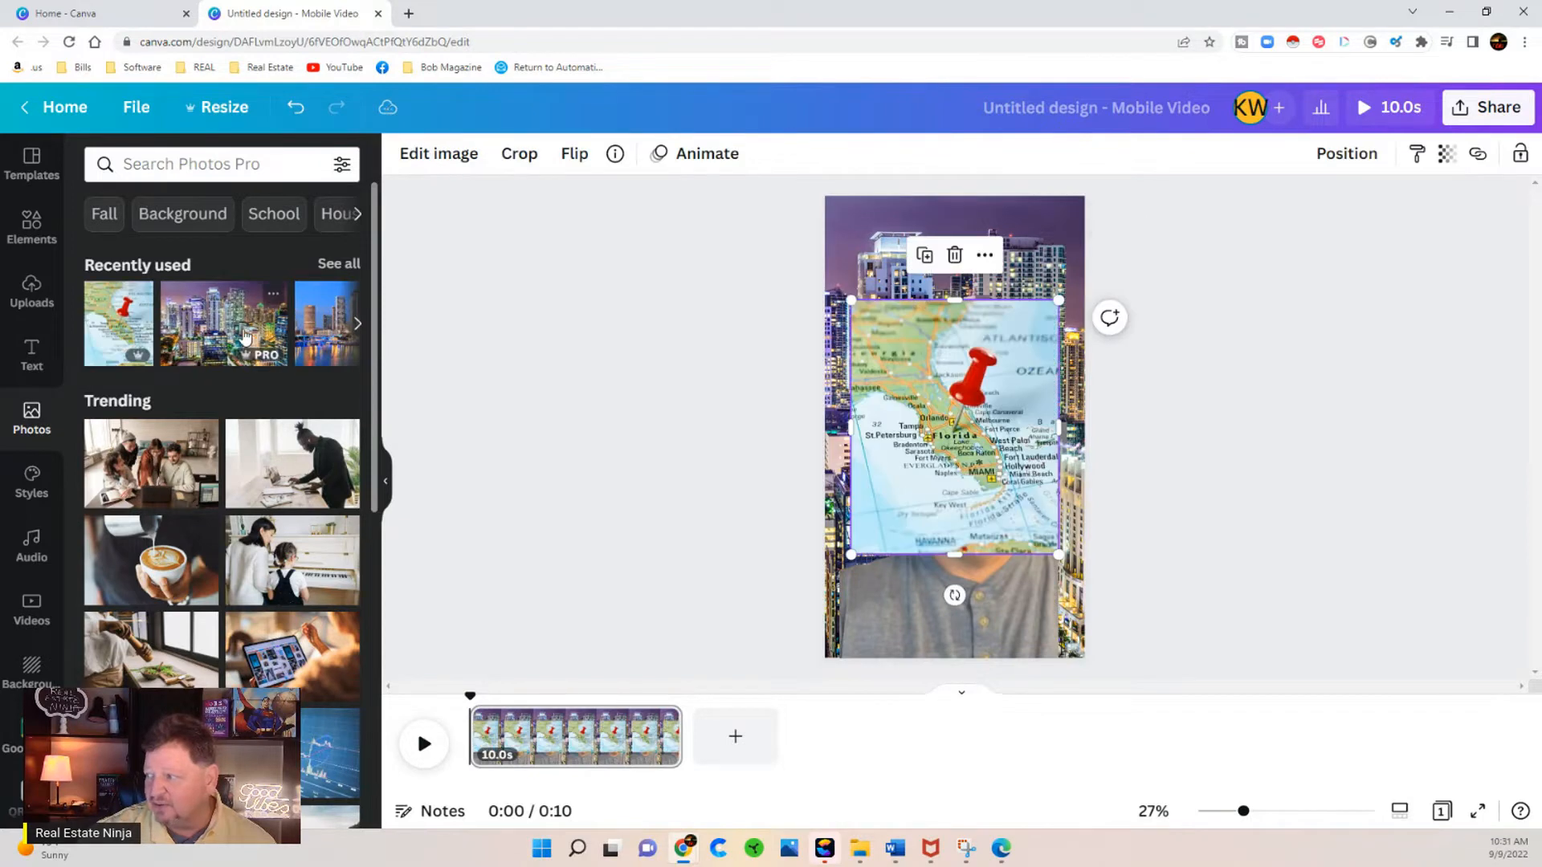
pyautogui.rightClick(1044, 395)
pyautogui.click(1124, 494)
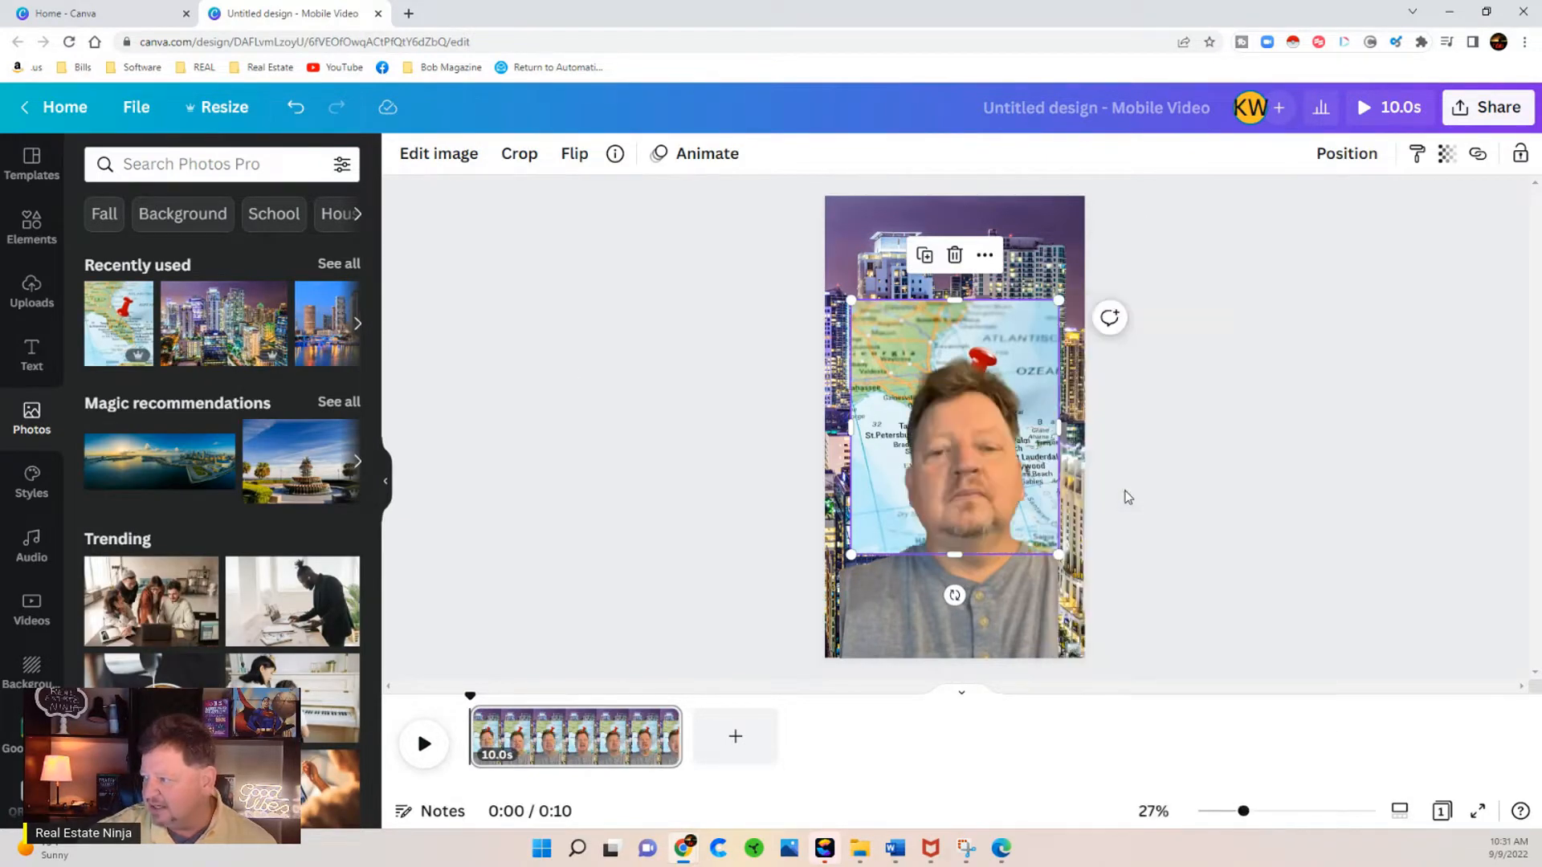
pyautogui.rightClick(879, 322)
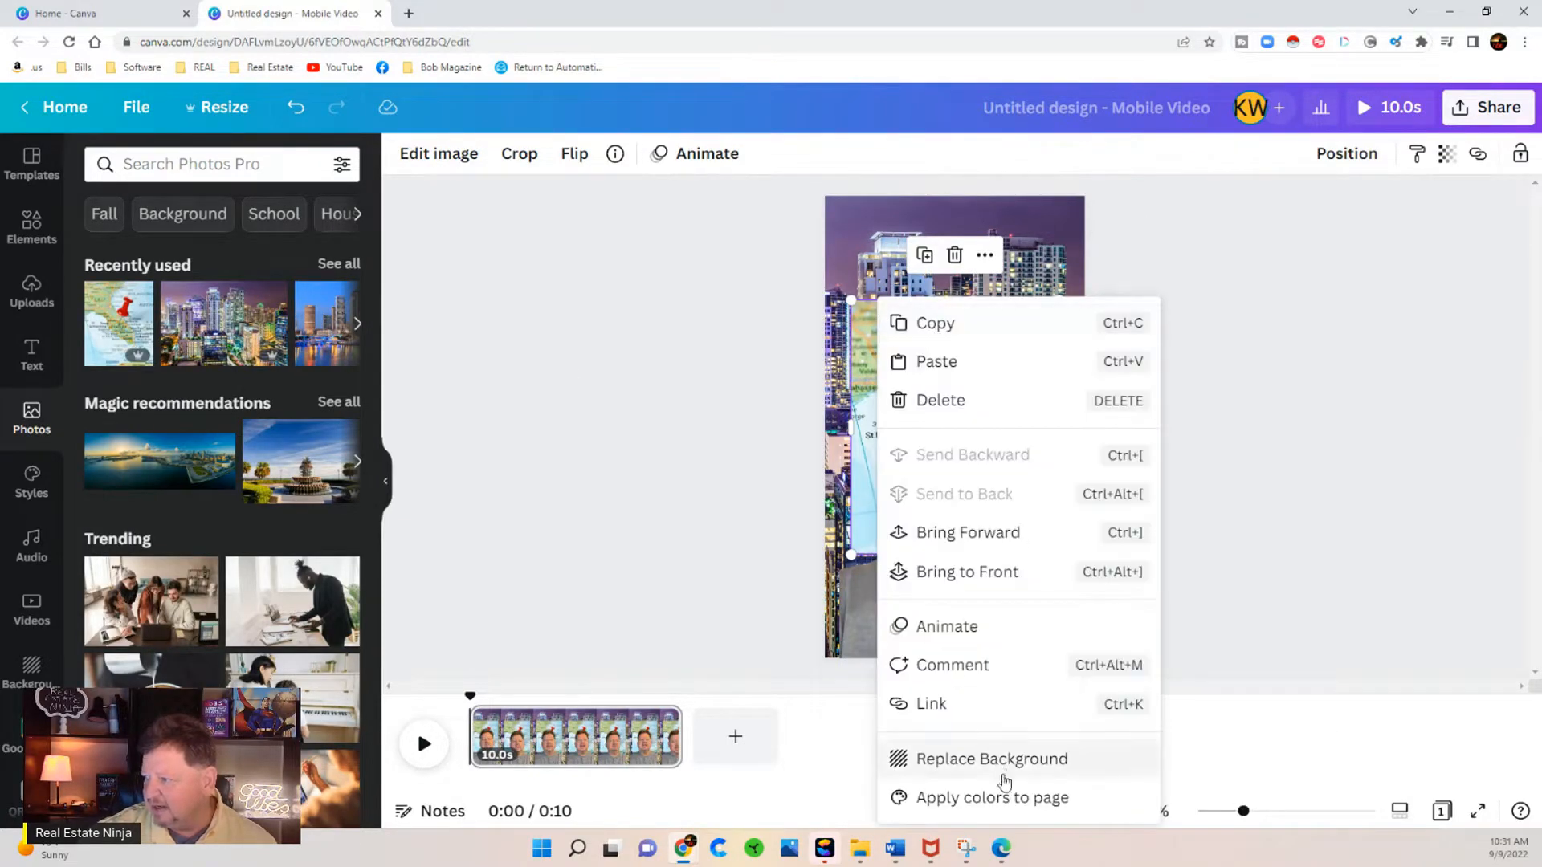
pyautogui.click(1004, 759)
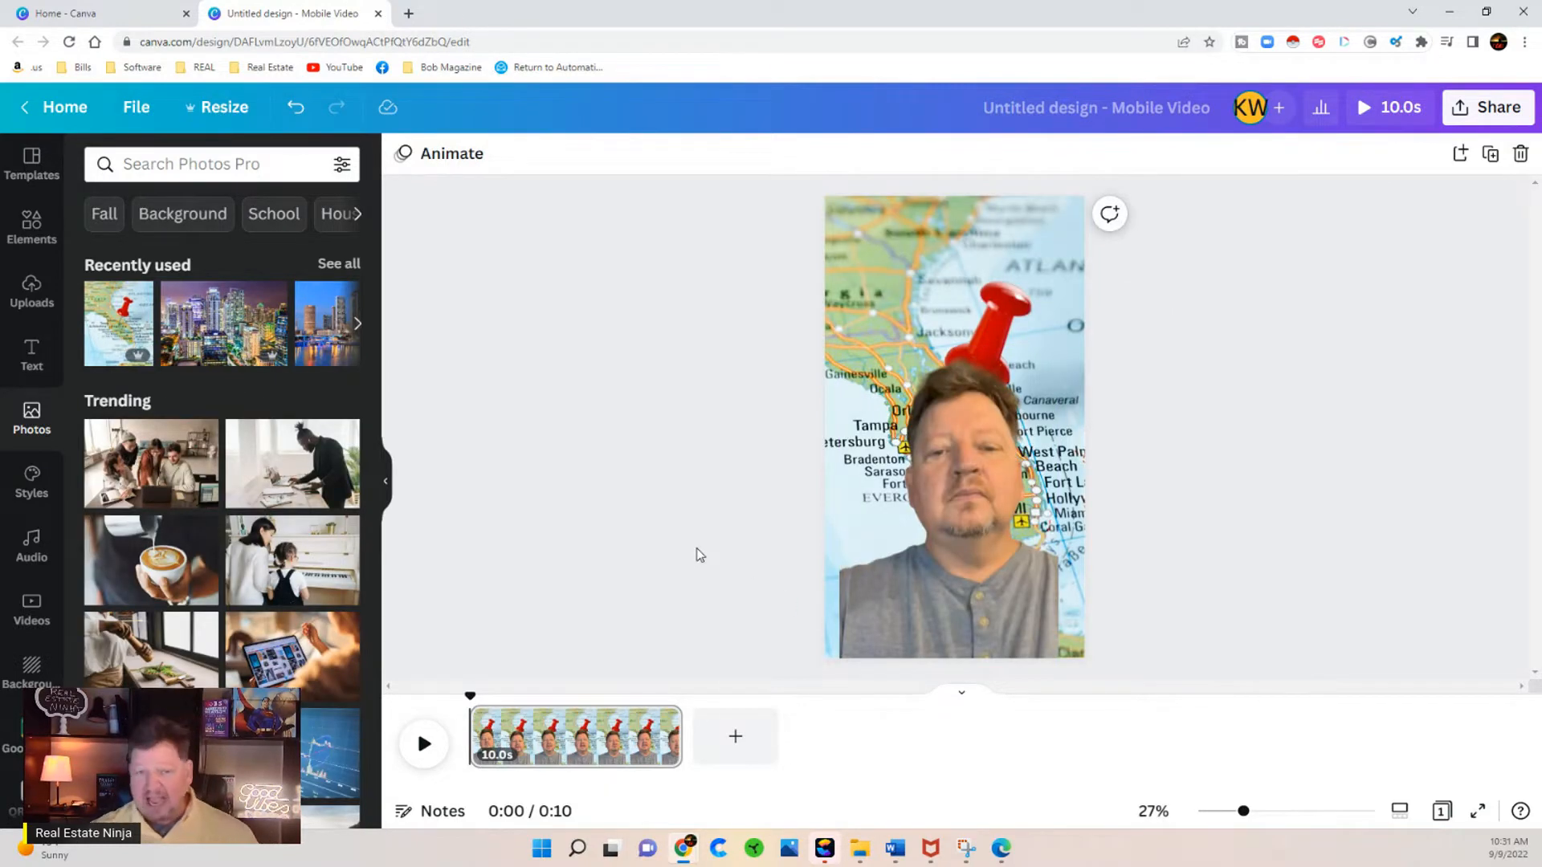
# Step: Undo the map background replacement and the insertion of the map photo
pyautogui.click(297, 108)
pyautogui.click(296, 110)
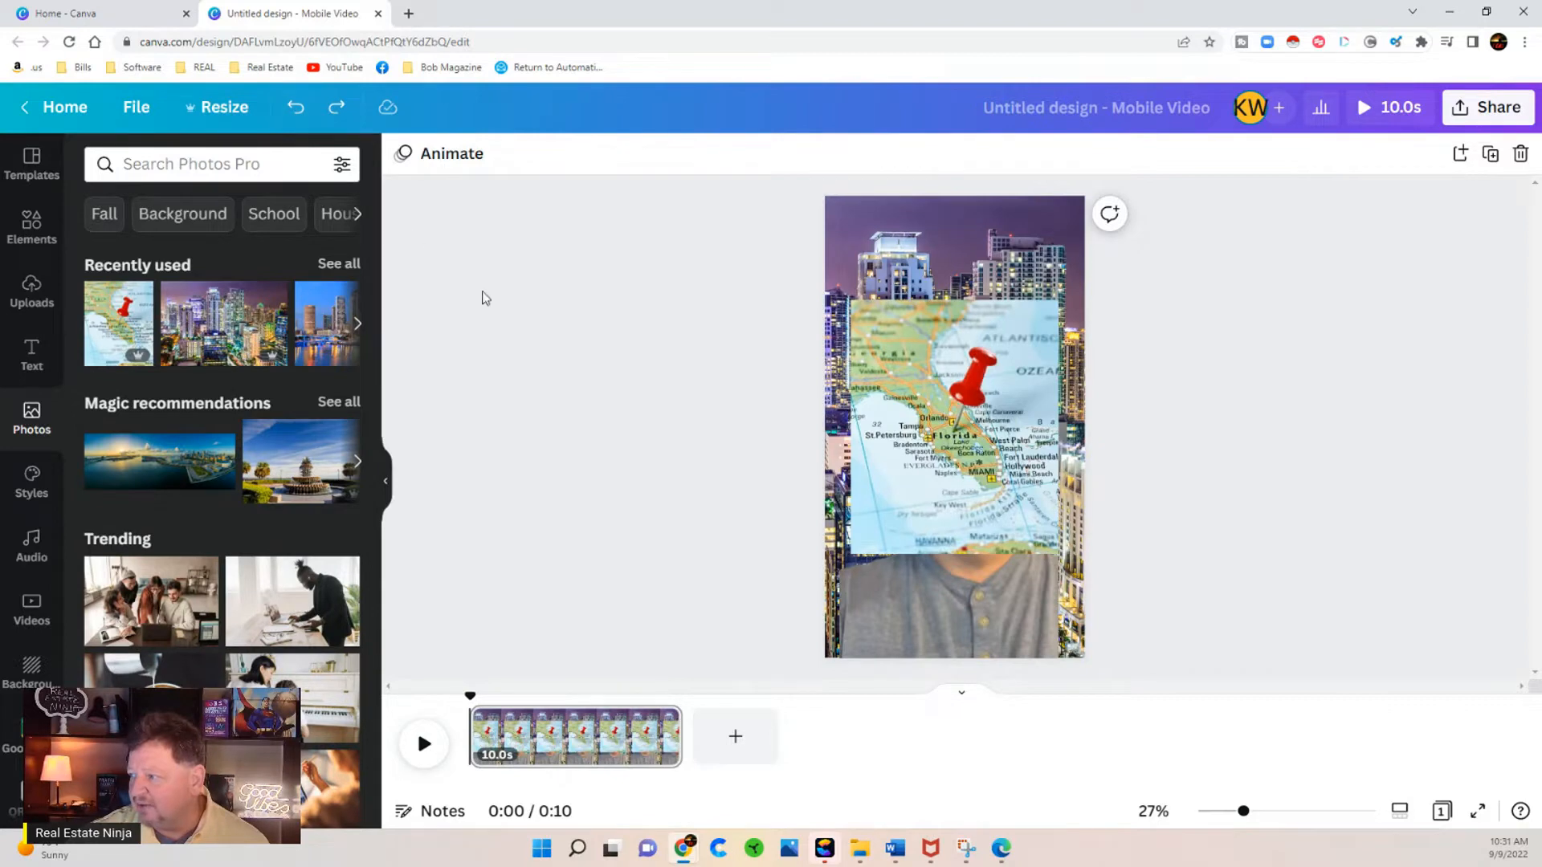
pyautogui.click(296, 105)
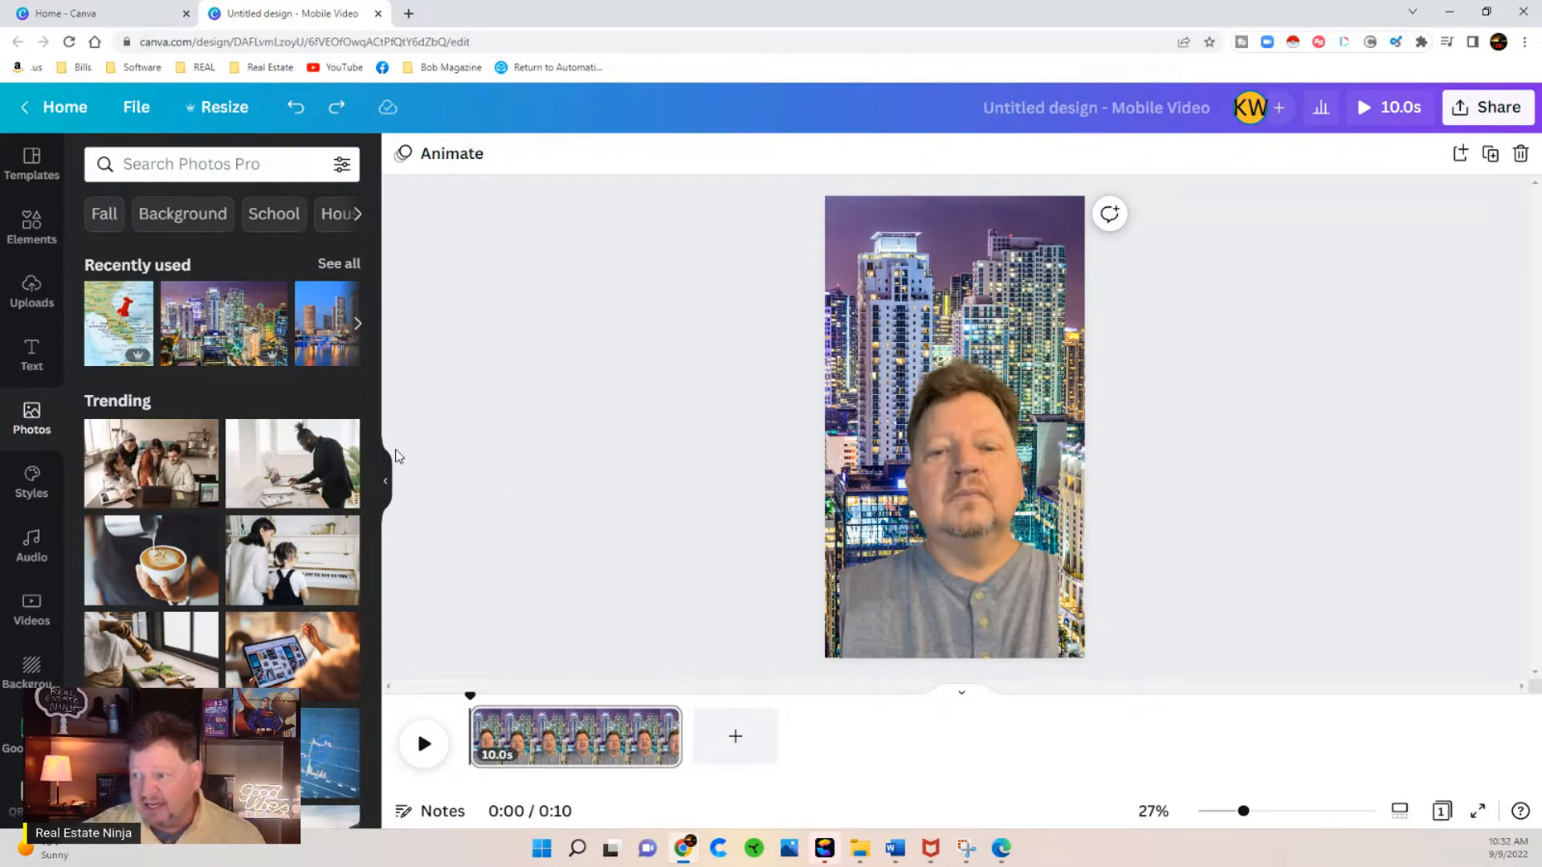
# Step: Replace the person's video on the page with the original 10.0s portrait upload and remove its background with Background Remover
pyautogui.click(36, 303)
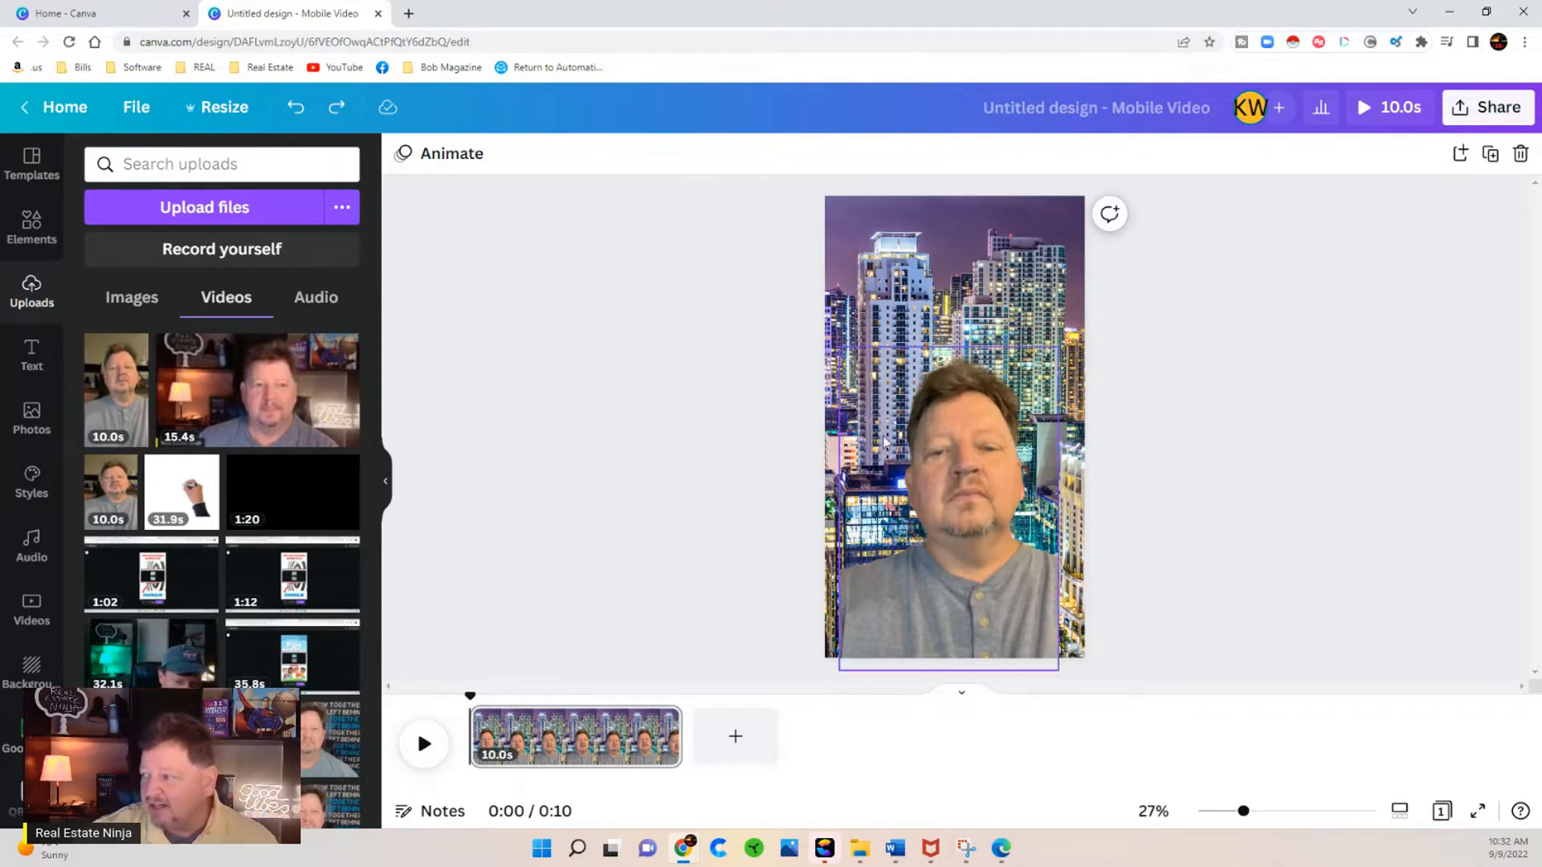
pyautogui.click(939, 451)
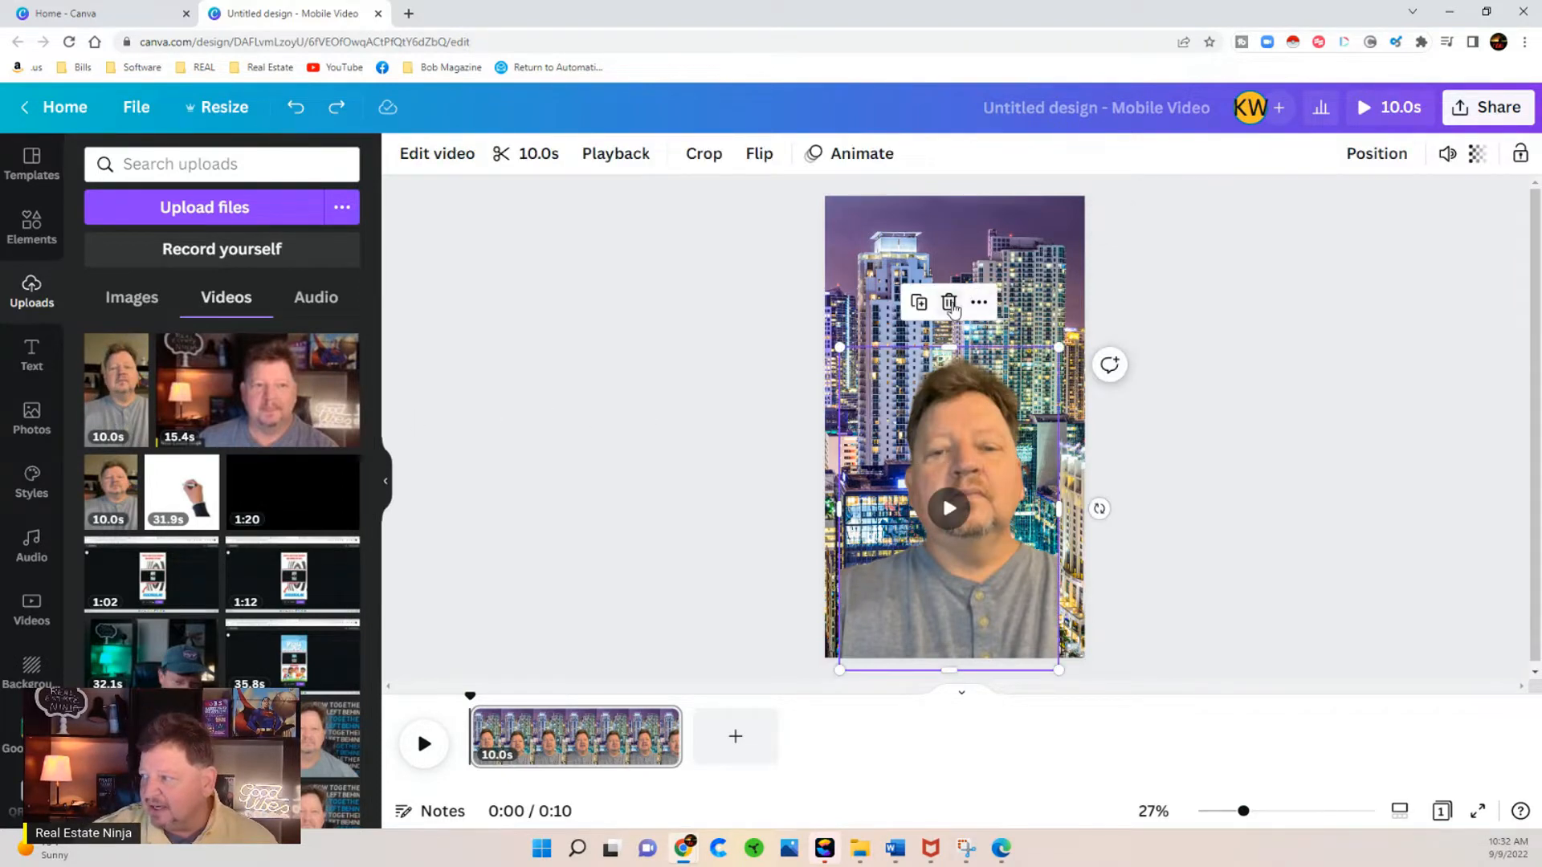
pyautogui.click(953, 305)
pyautogui.moveTo(117, 385); pyautogui.dragTo(898, 368)
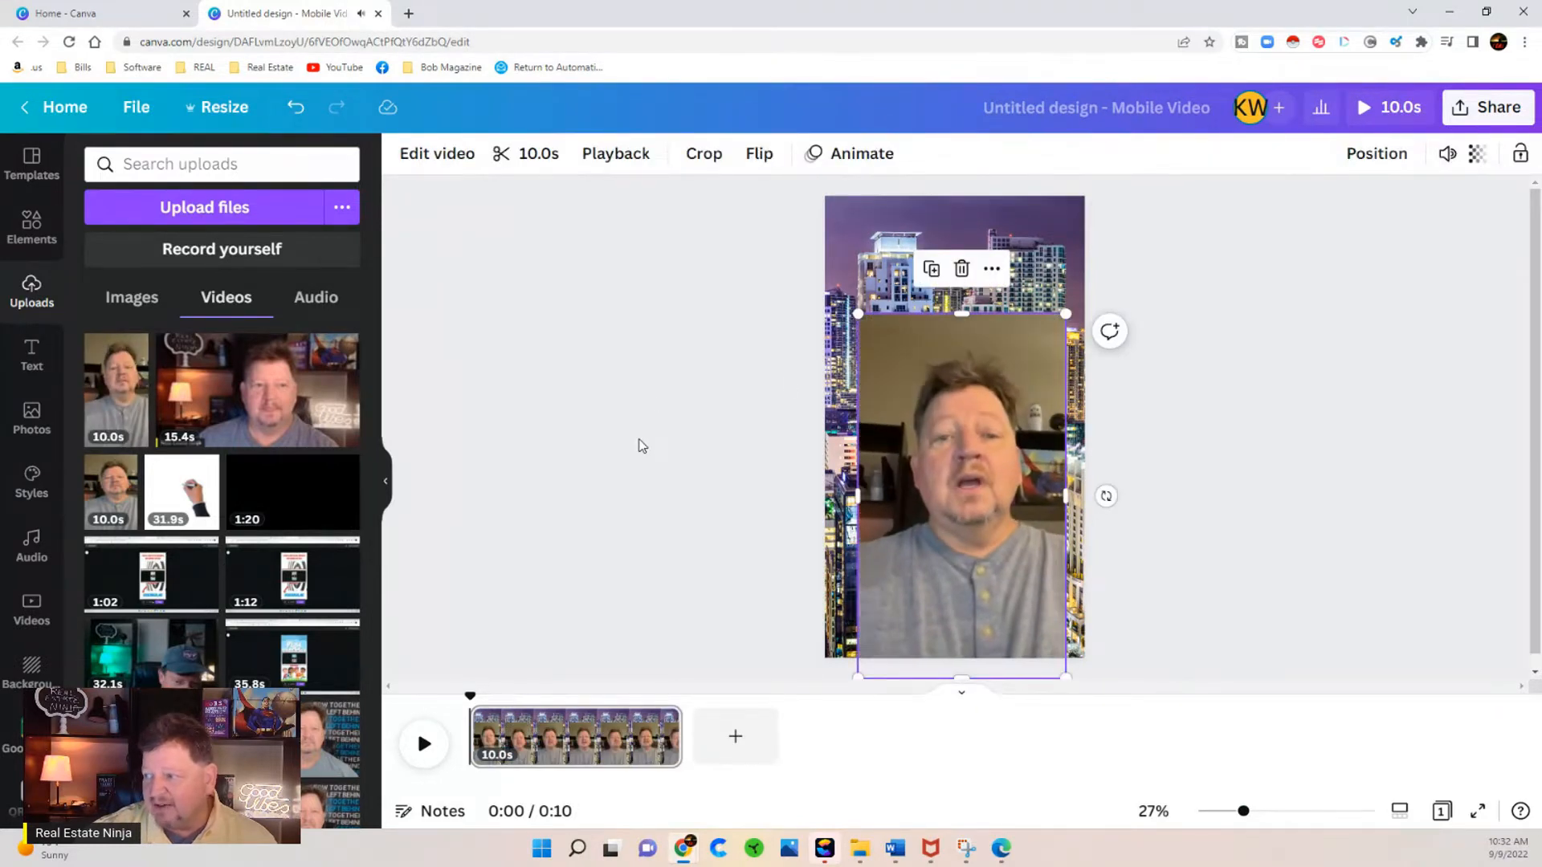
pyautogui.click(429, 153)
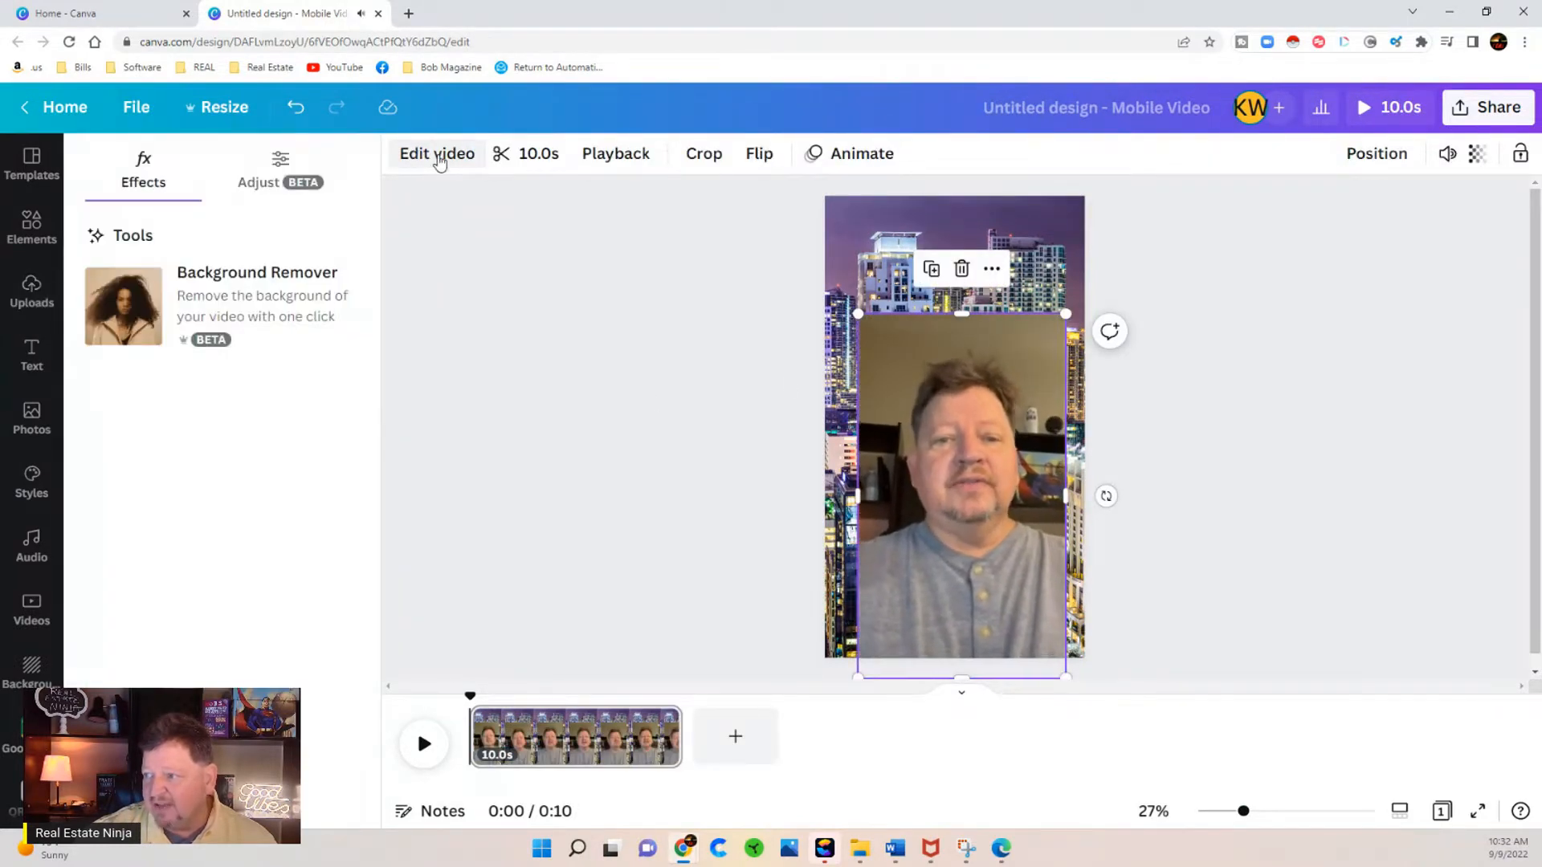
pyautogui.click(206, 302)
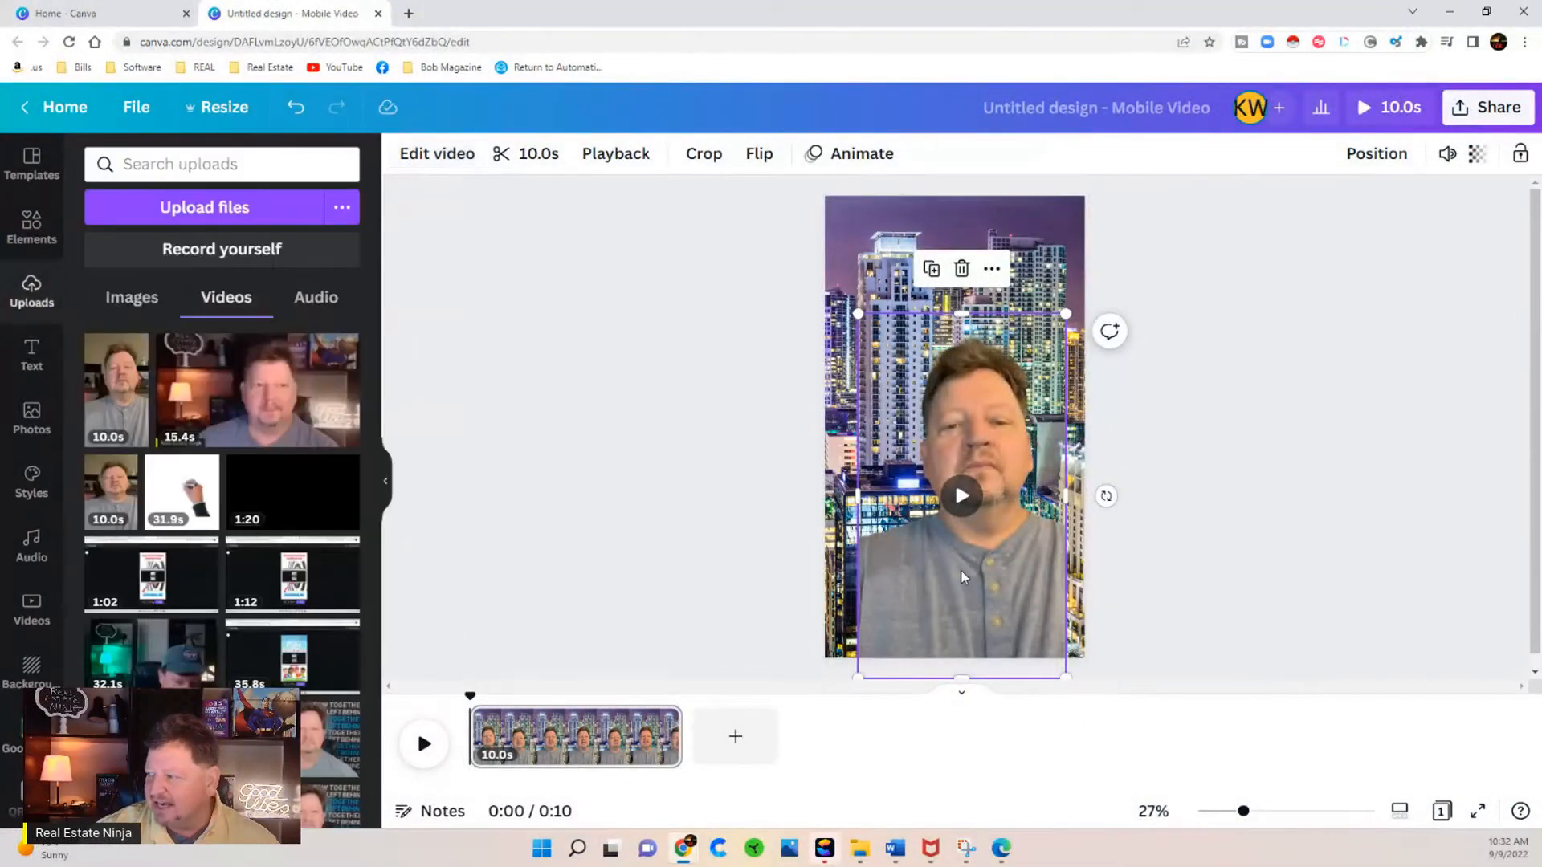
# Step: Reposition and enlarge the cut-out video so it spans the page width and reaches the page's bottom edge
pyautogui.moveTo(964, 576); pyautogui.dragTo(952, 544)
pyautogui.moveTo(846, 282); pyautogui.dragTo(873, 328)
pyautogui.moveTo(931, 553); pyautogui.dragTo(924, 585)
pyautogui.moveTo(864, 520); pyautogui.dragTo(806, 521)
pyautogui.moveTo(923, 340); pyautogui.dragTo(926, 321)
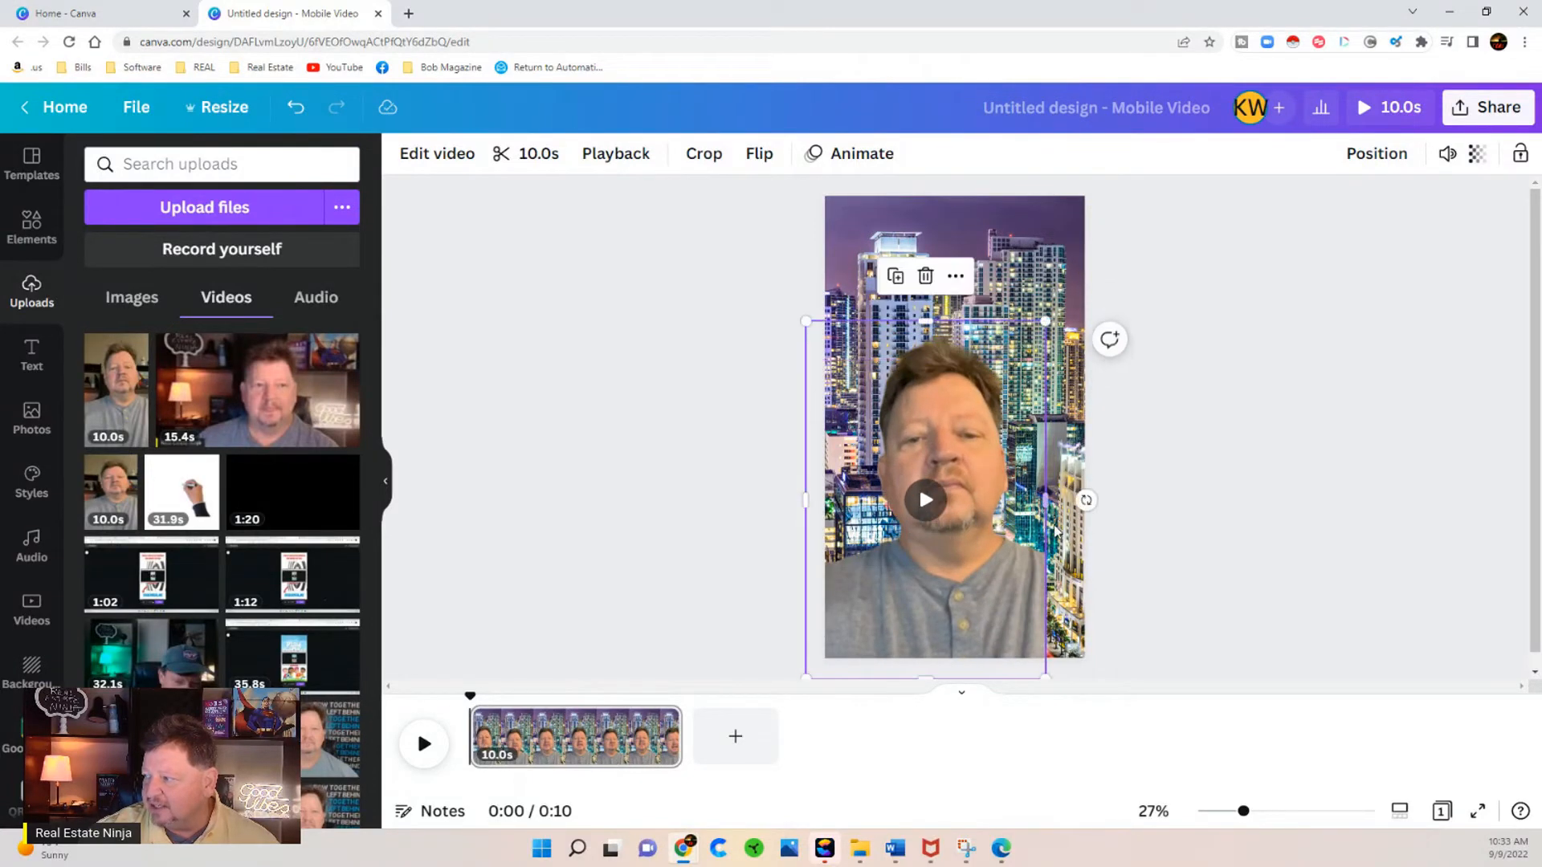
pyautogui.moveTo(1045, 499); pyautogui.dragTo(1096, 505)
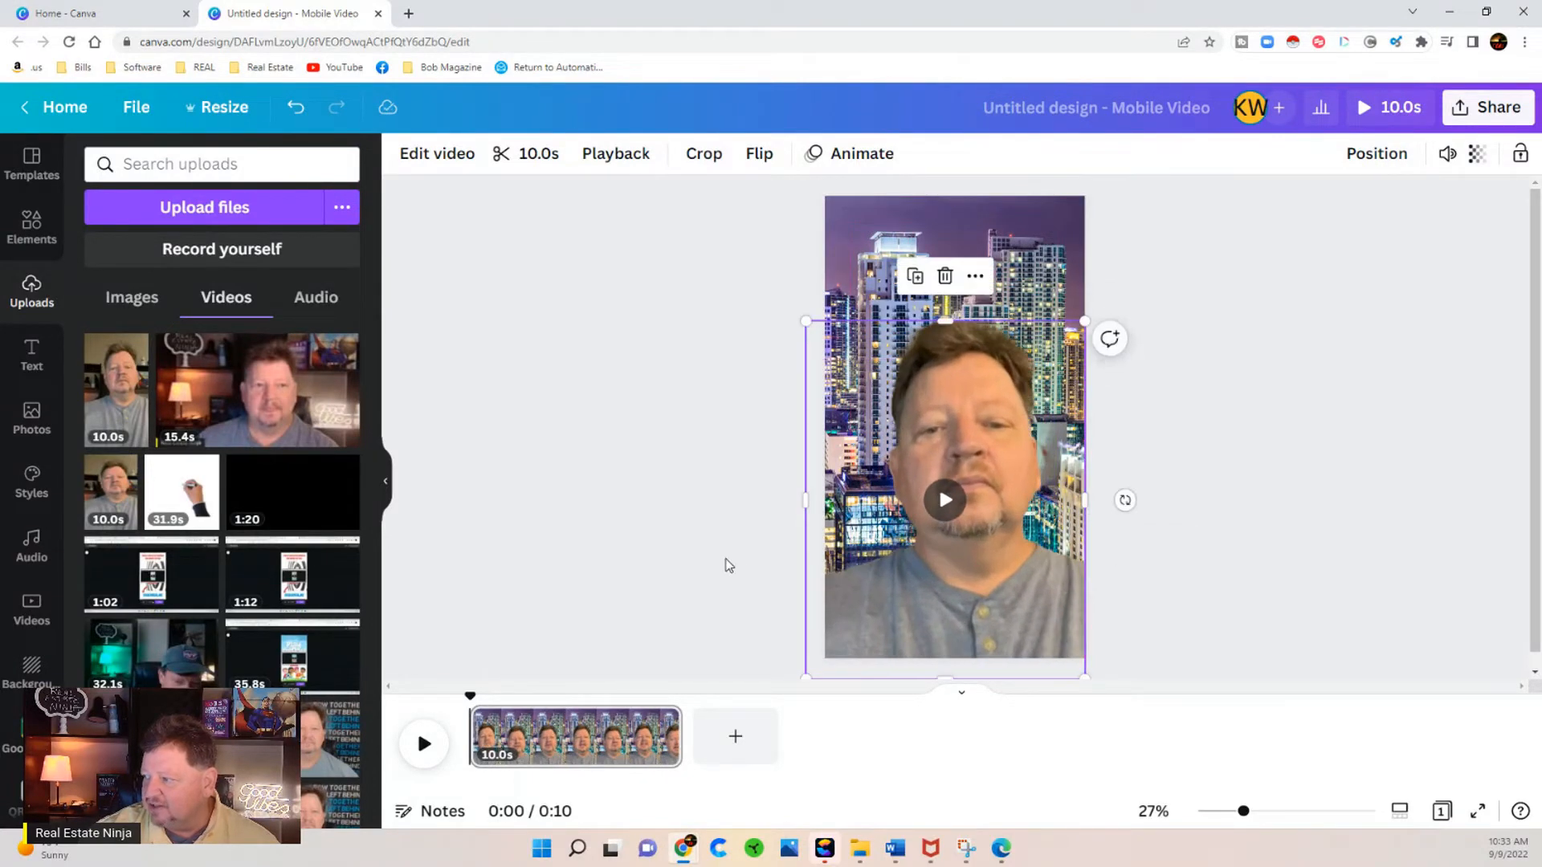
pyautogui.click(735, 561)
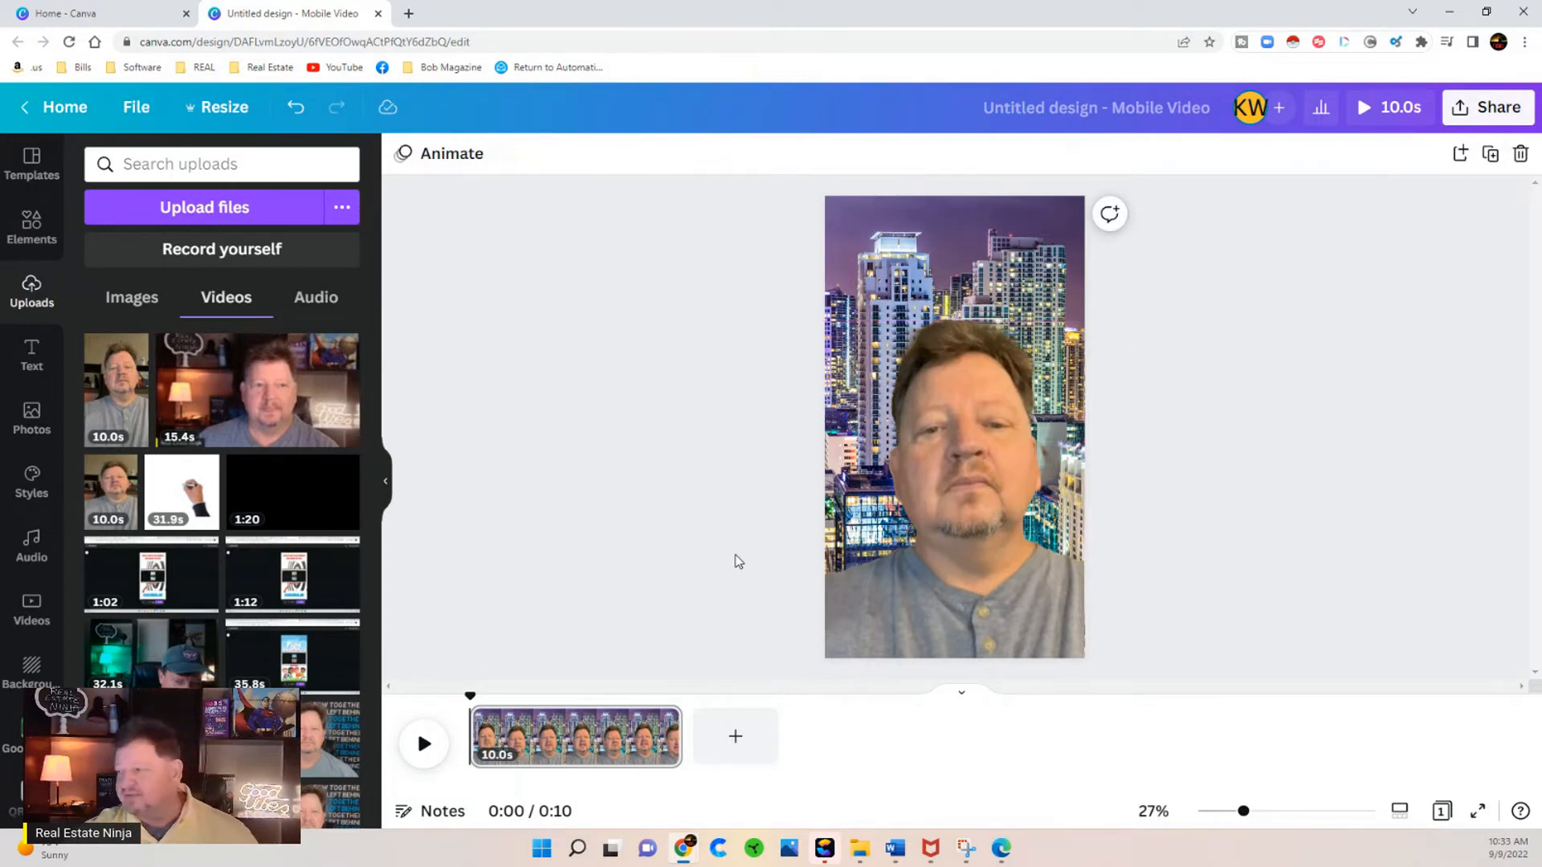
# Step: Preview the composed video, and check the TikTok Video design type on the Canva home tab before returning to the design
pyautogui.click(1392, 113)
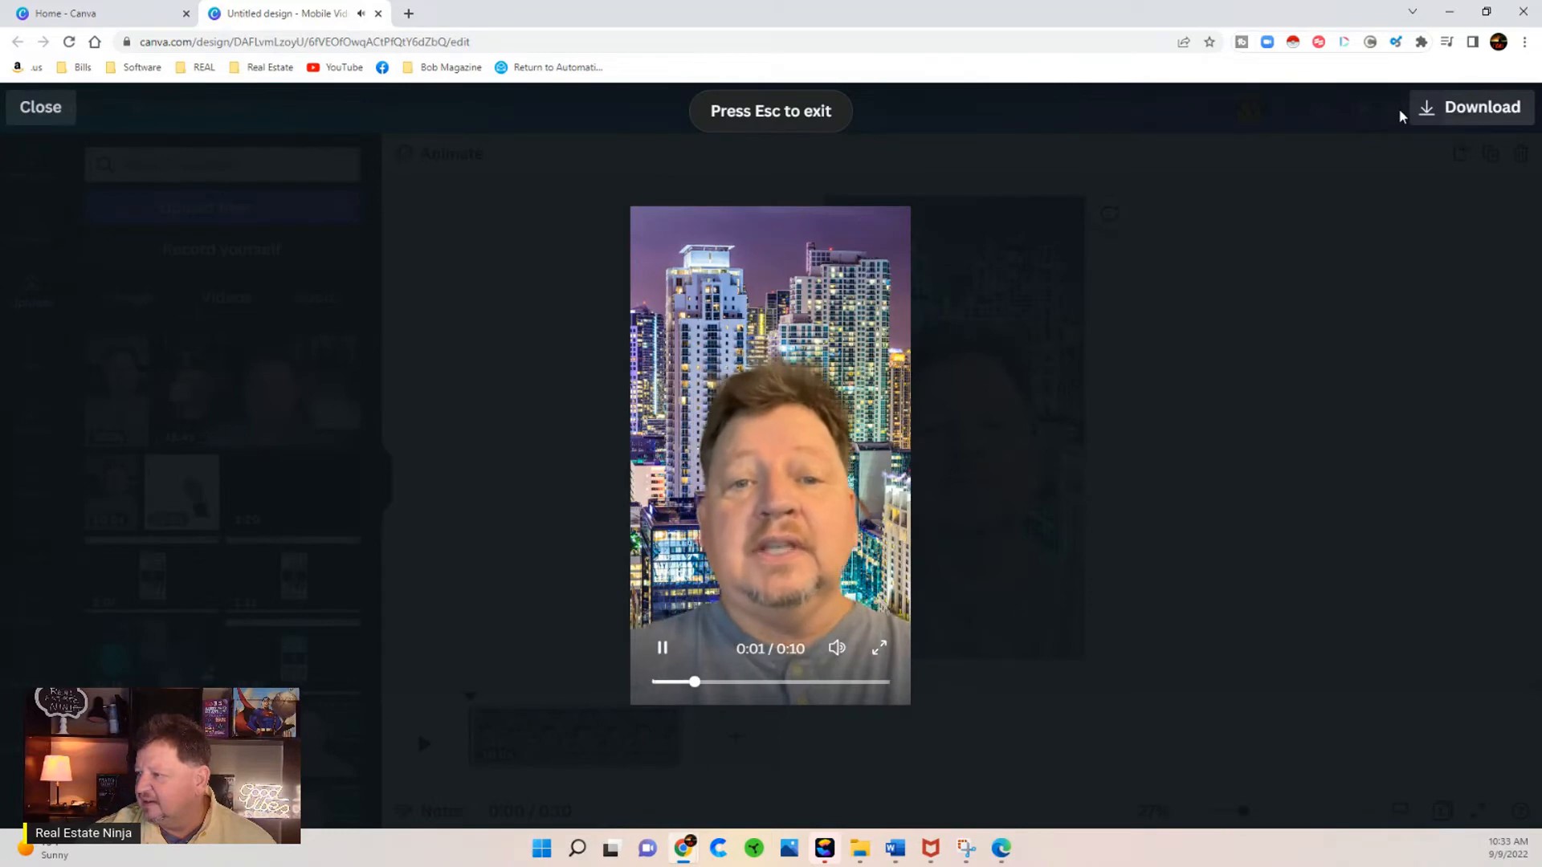
pyautogui.click(37, 112)
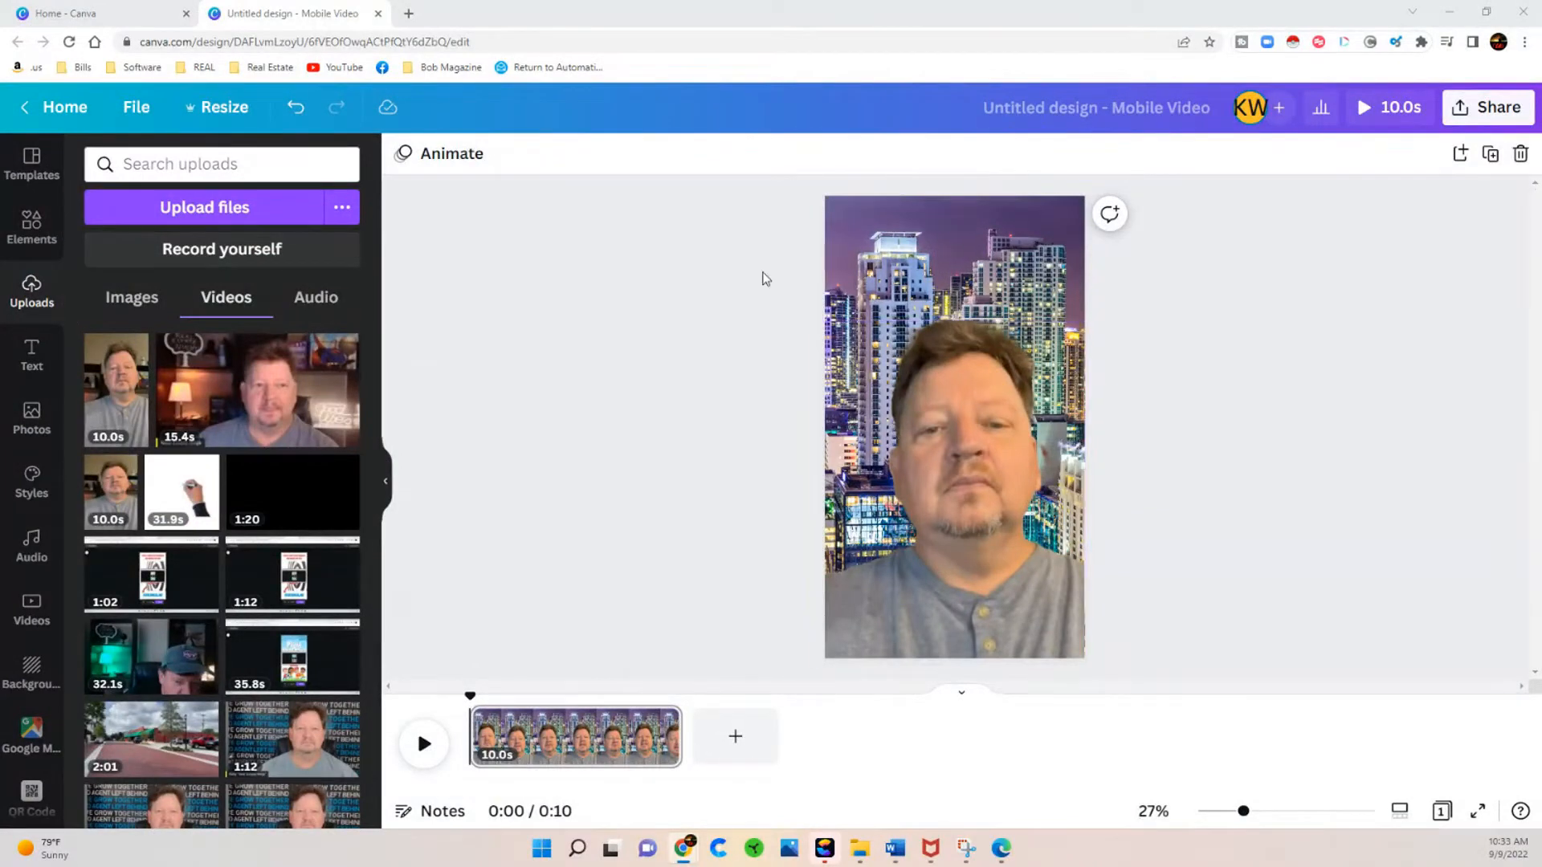
pyautogui.click(112, 14)
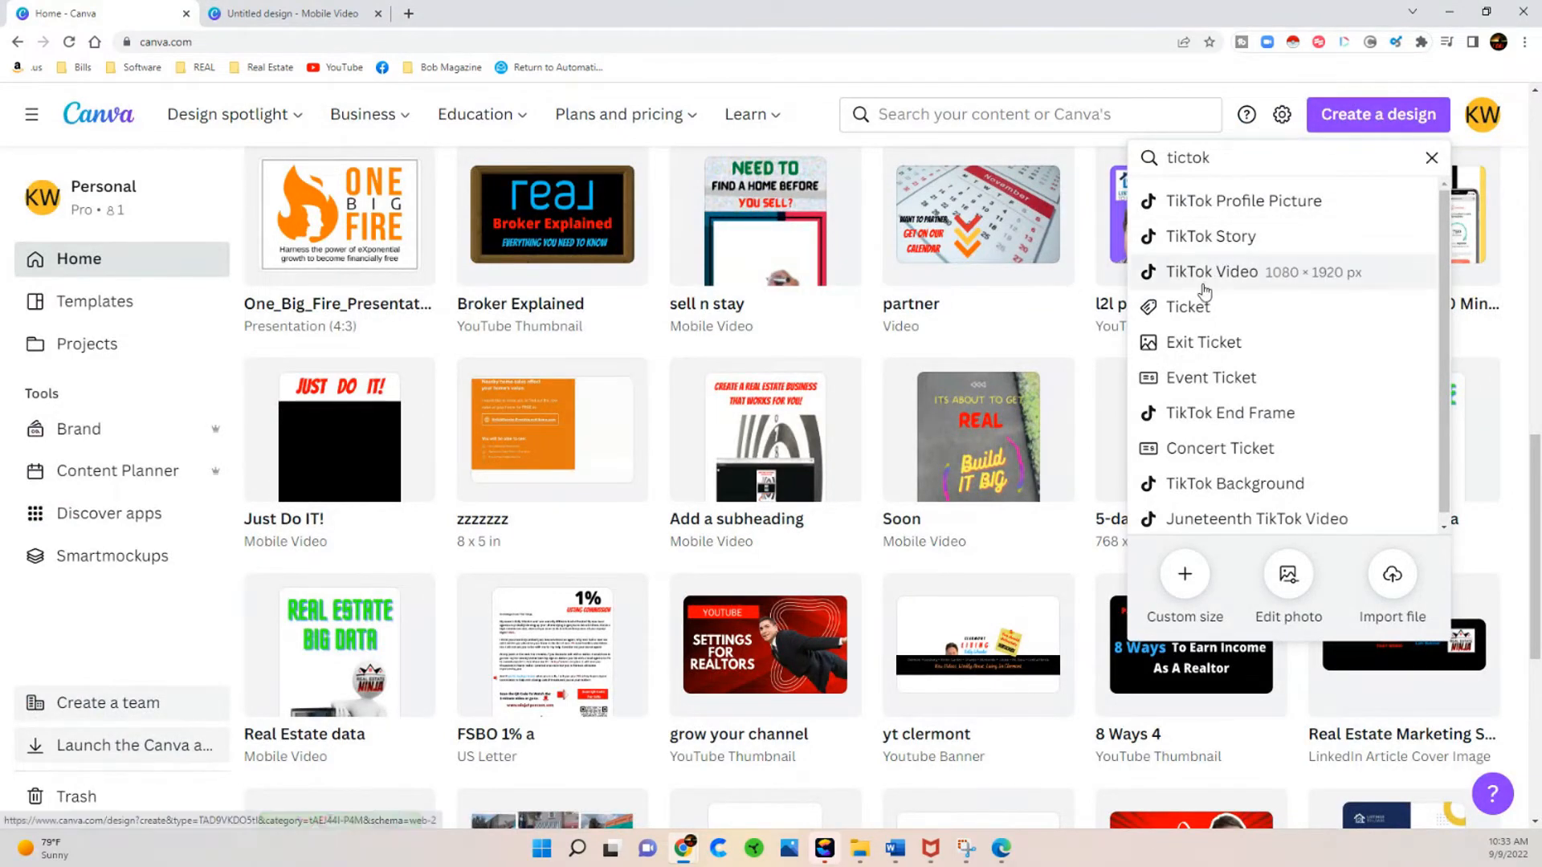
pyautogui.click(301, 11)
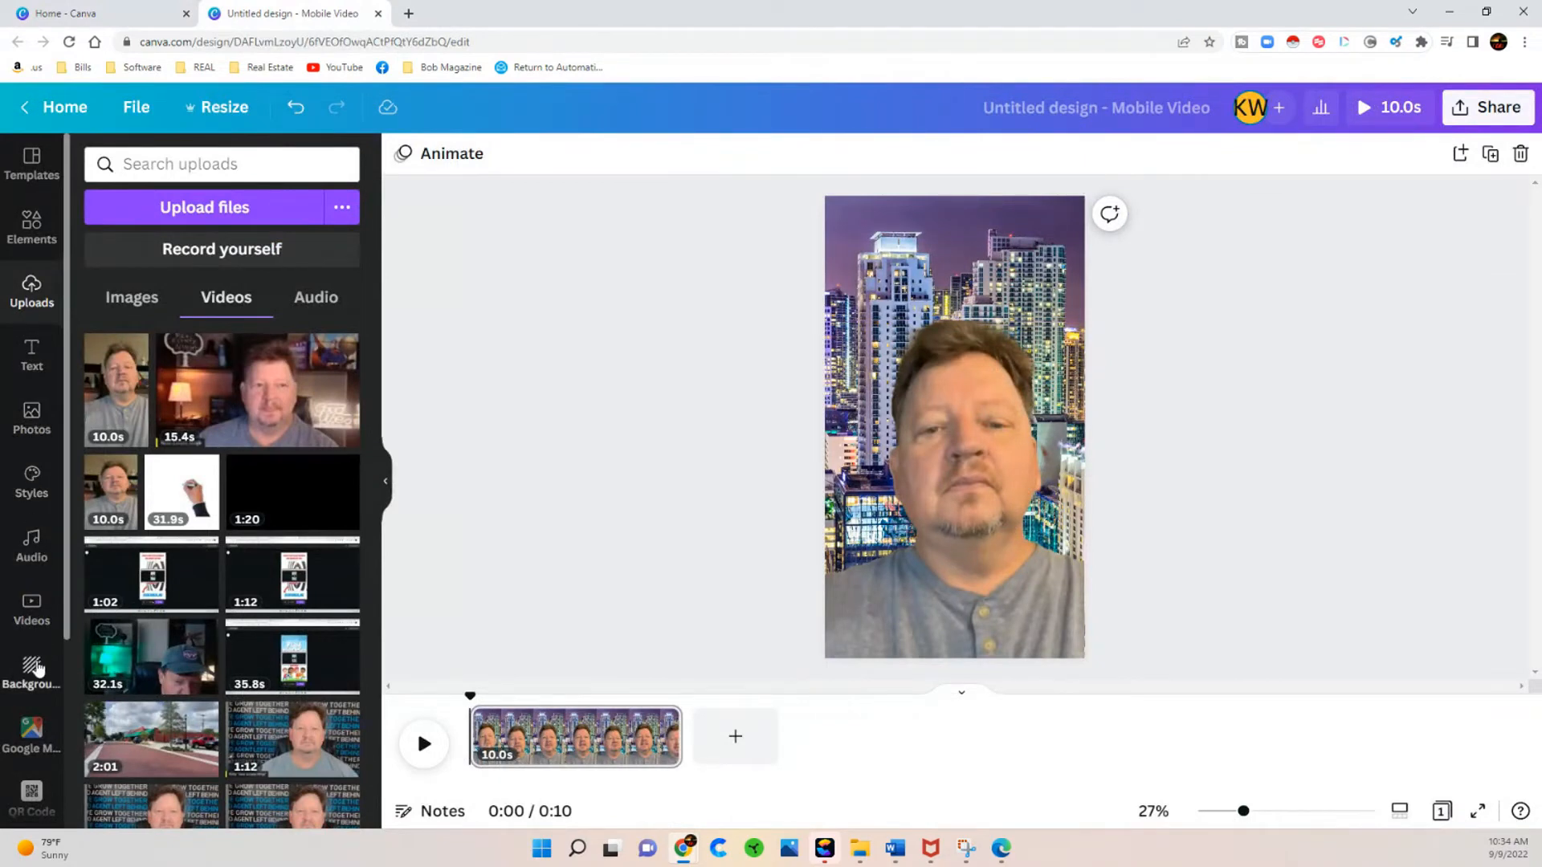
# Step: Filter the photo library to show only Pro photos
pyautogui.click(31, 415)
pyautogui.click(343, 166)
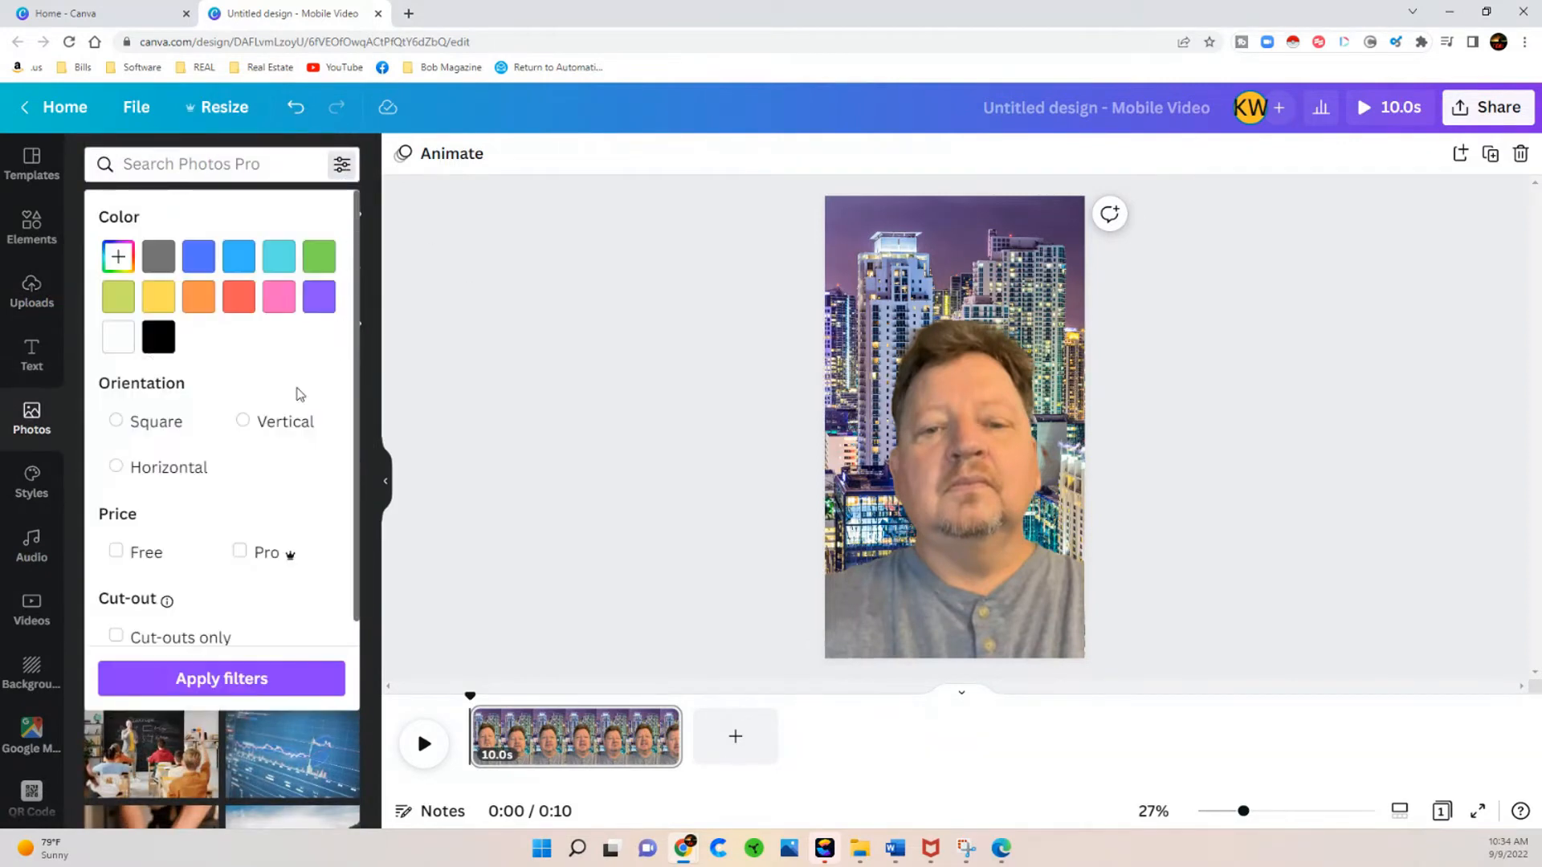
pyautogui.click(239, 551)
pyautogui.click(228, 680)
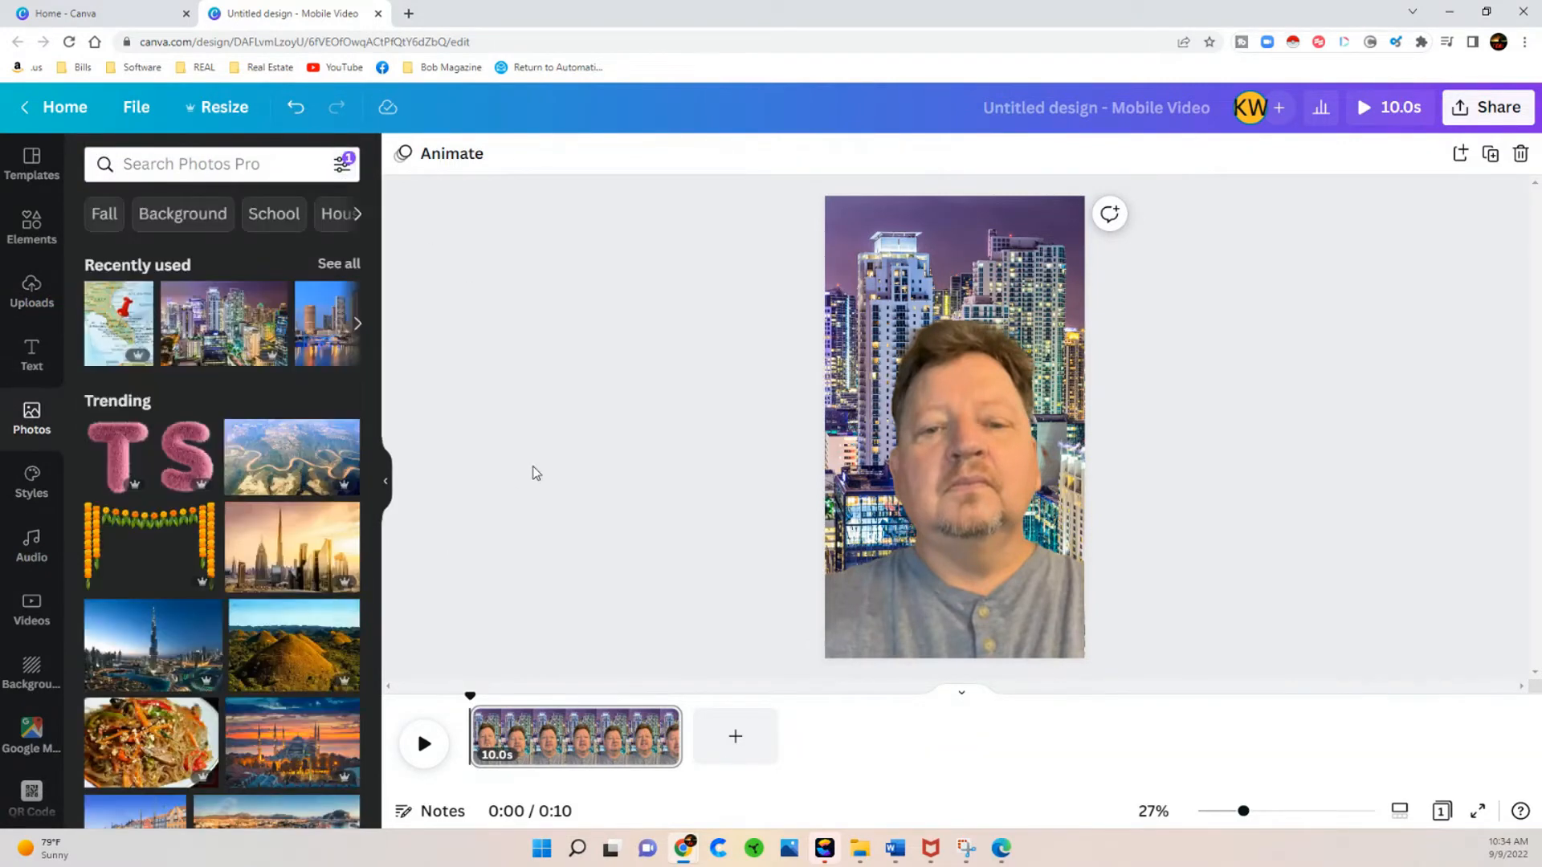
# Step: Search the photo library for "walt disney world"
pyautogui.click(230, 159)
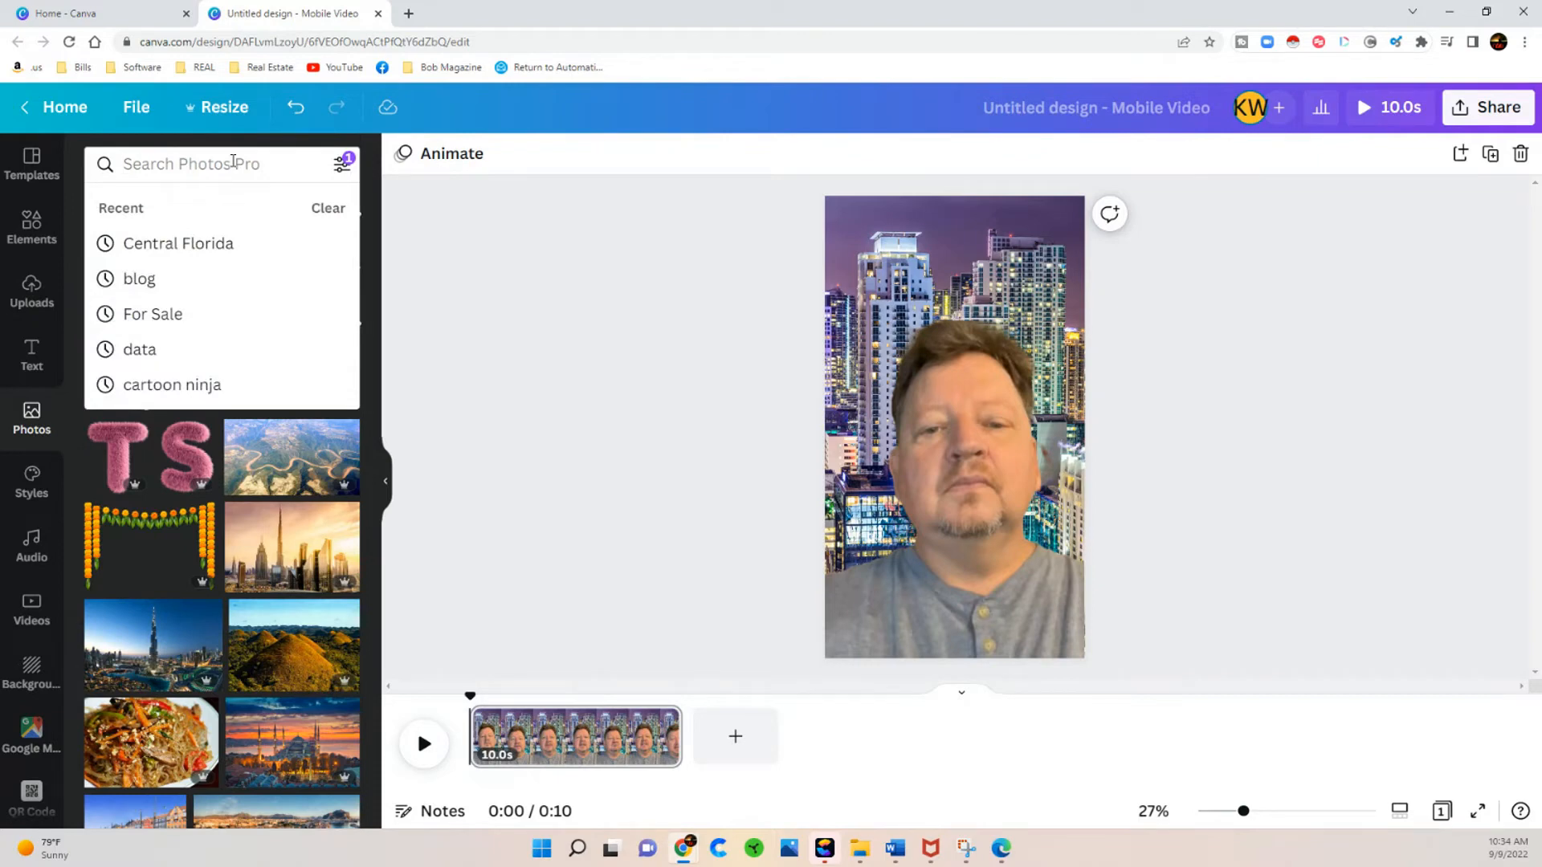
pyautogui.write('Disne')
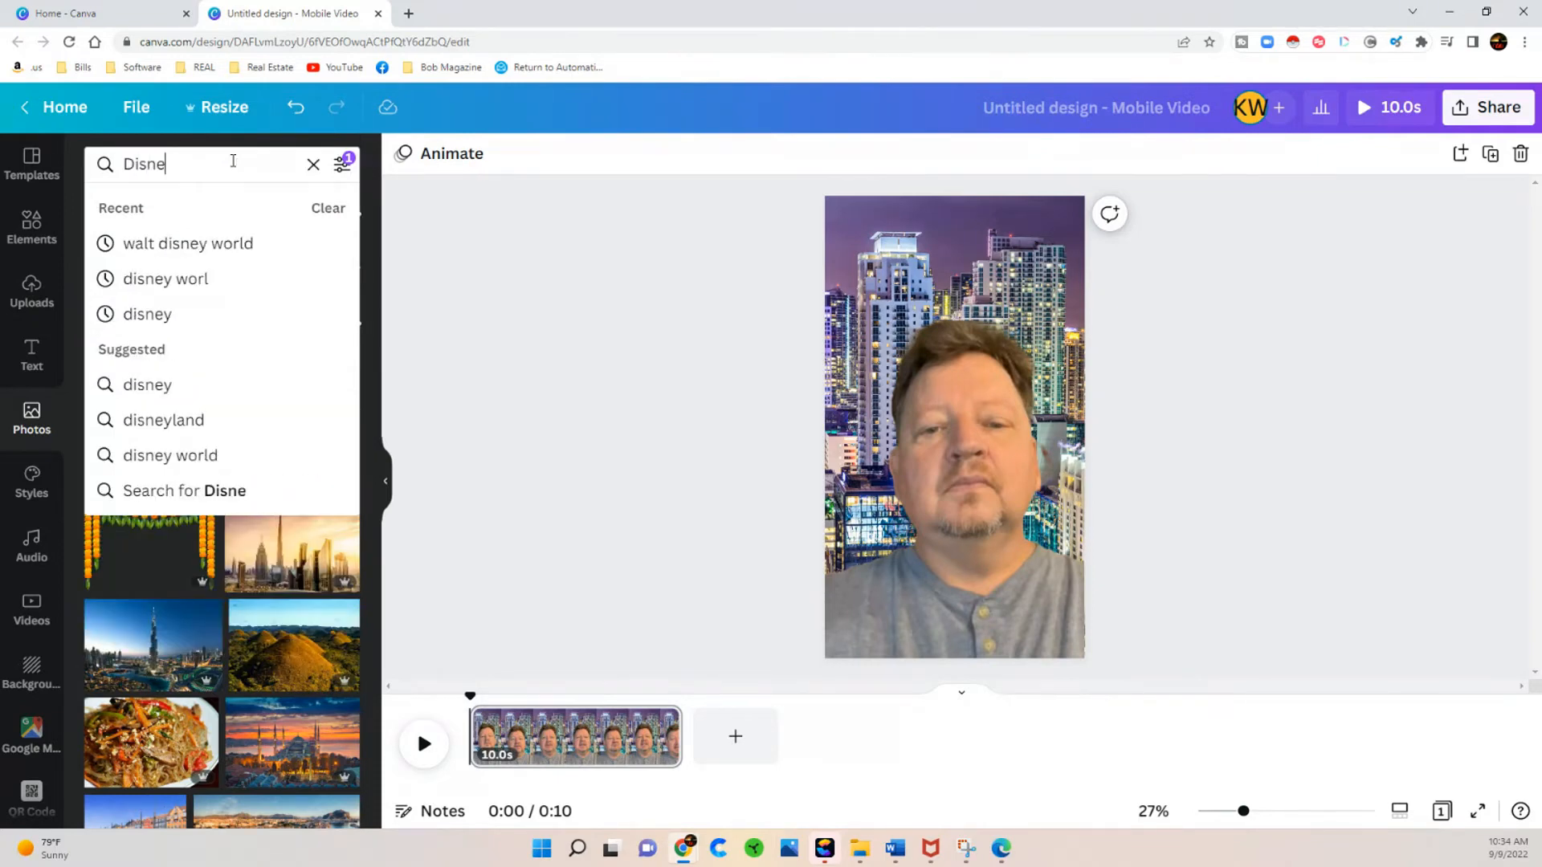
pyautogui.write('y')
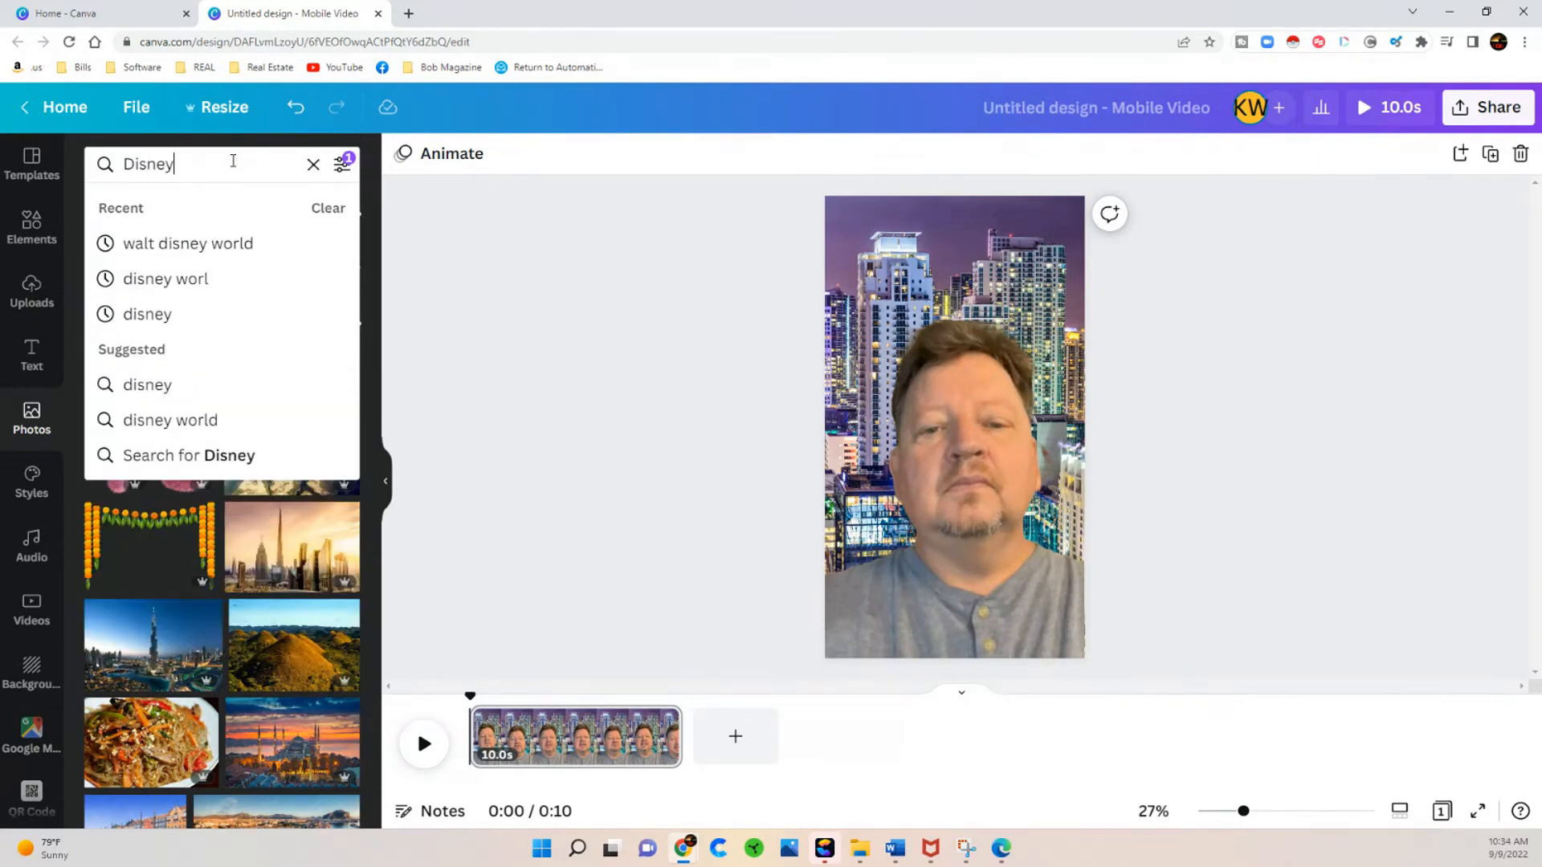
pyautogui.click(229, 246)
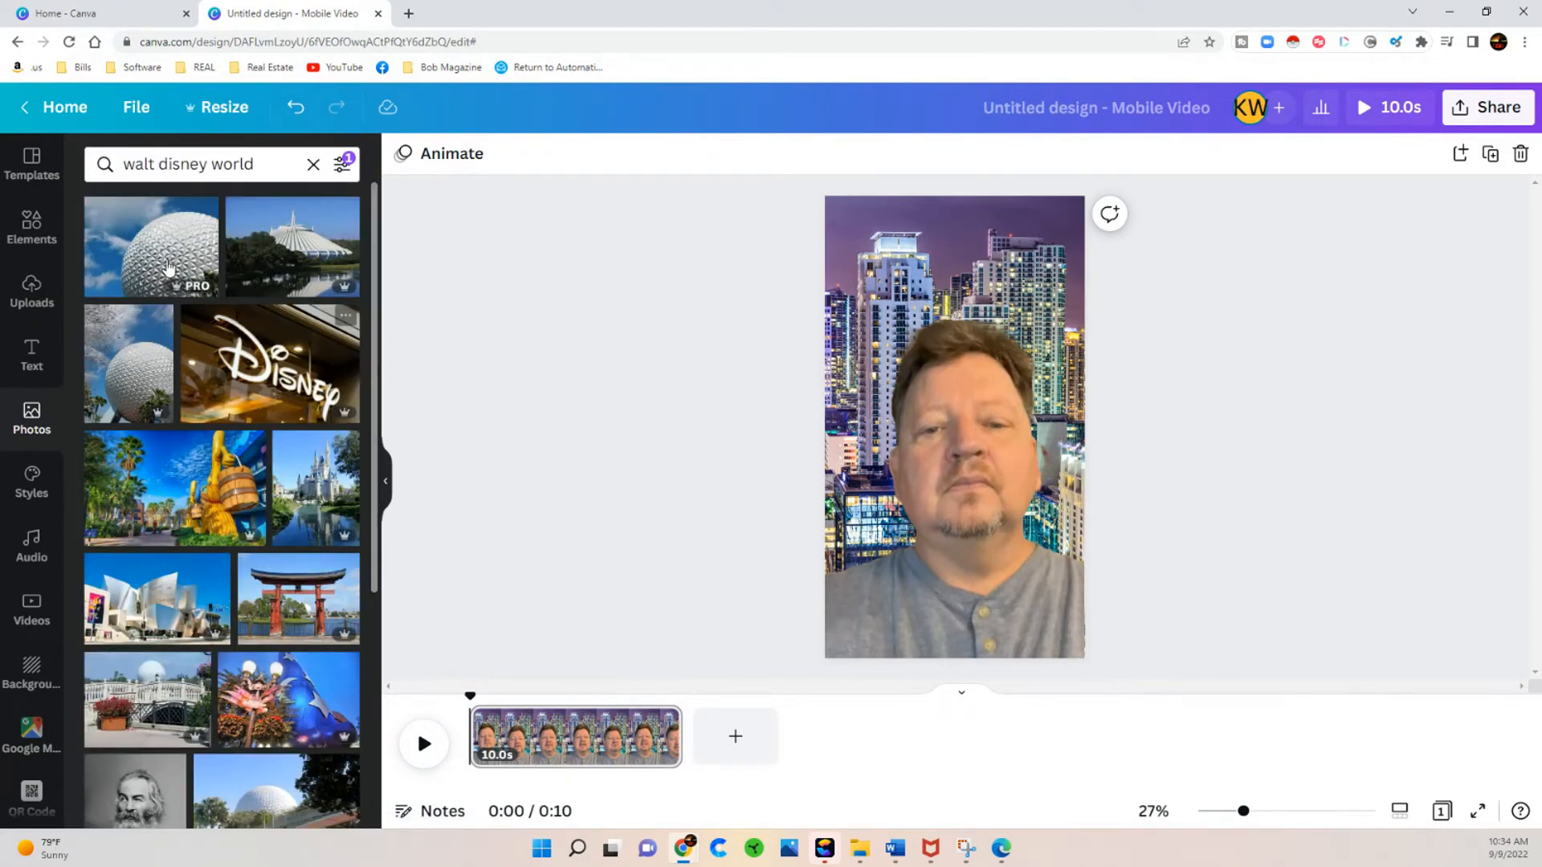
# Step: Make the photo of the white spired Disney building the page background and position the person's video in front of it
pyautogui.click(312, 235)
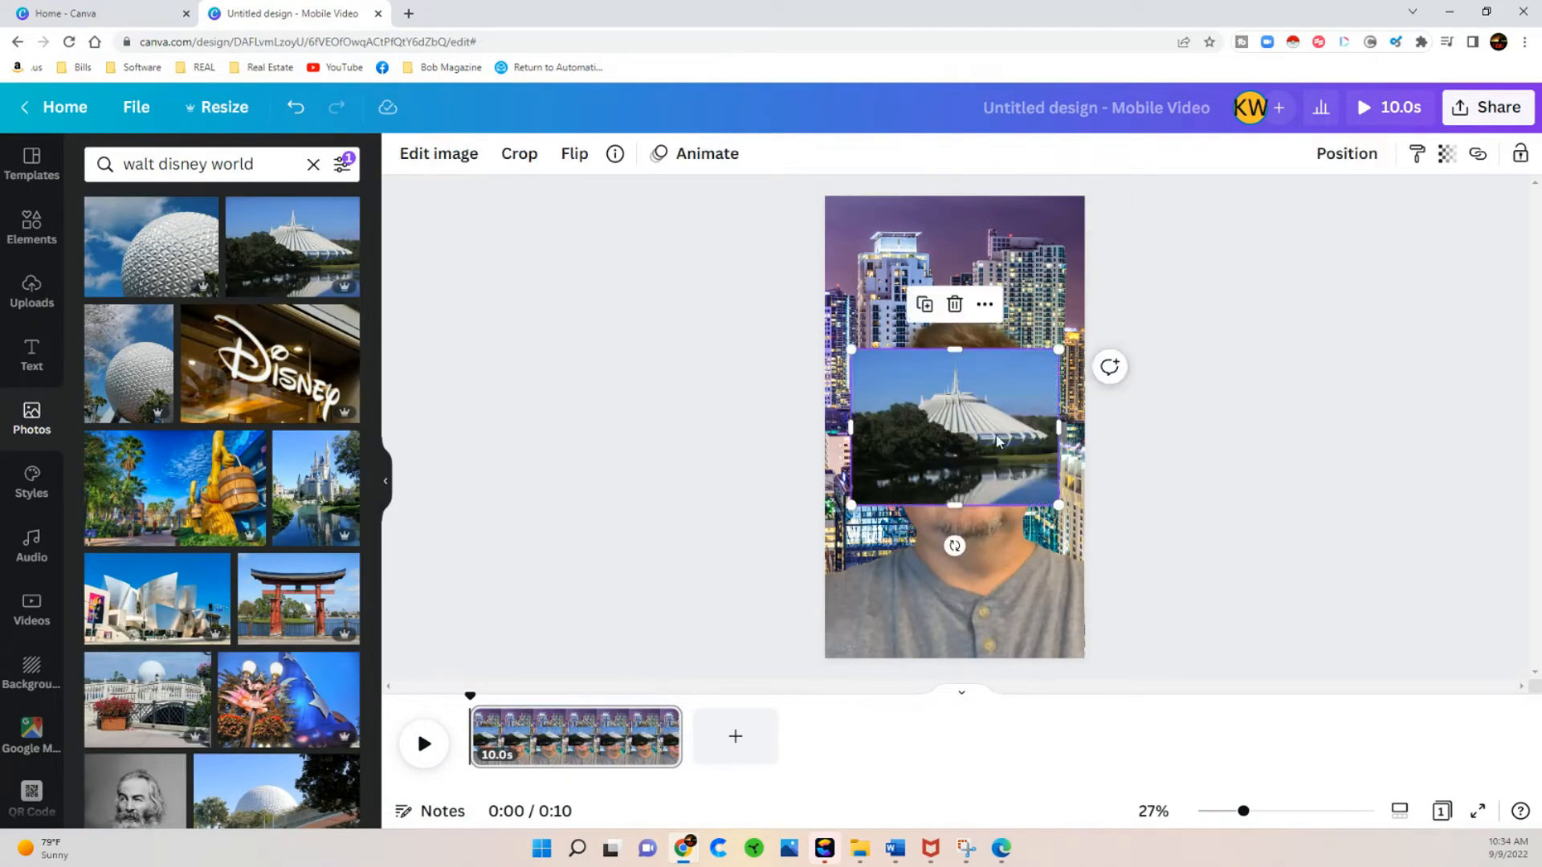
pyautogui.click(985, 303)
pyautogui.click(1070, 492)
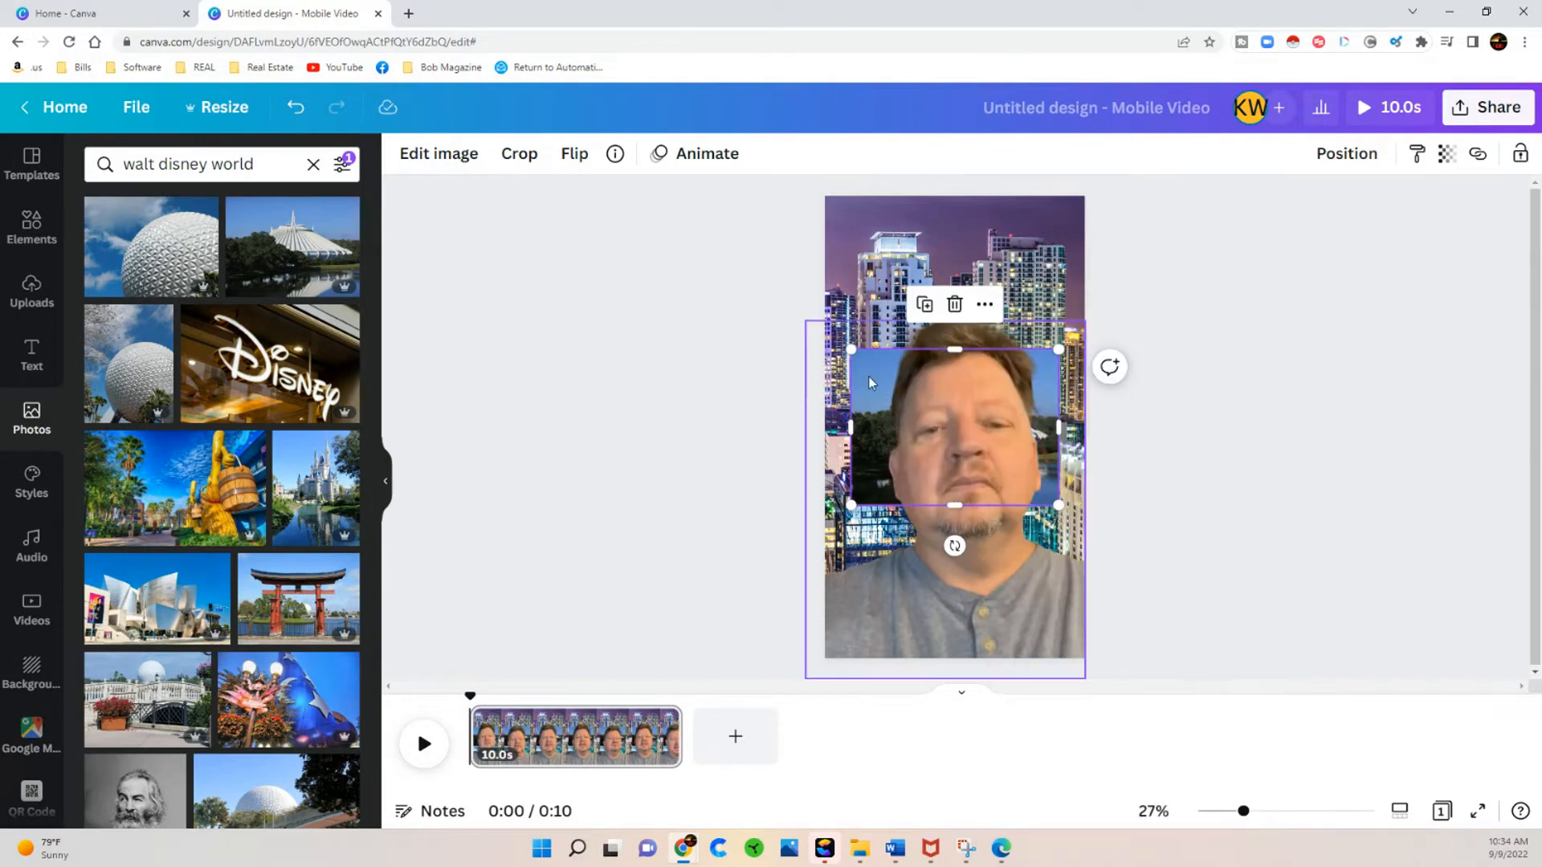
pyautogui.moveTo(874, 374); pyautogui.dragTo(897, 408)
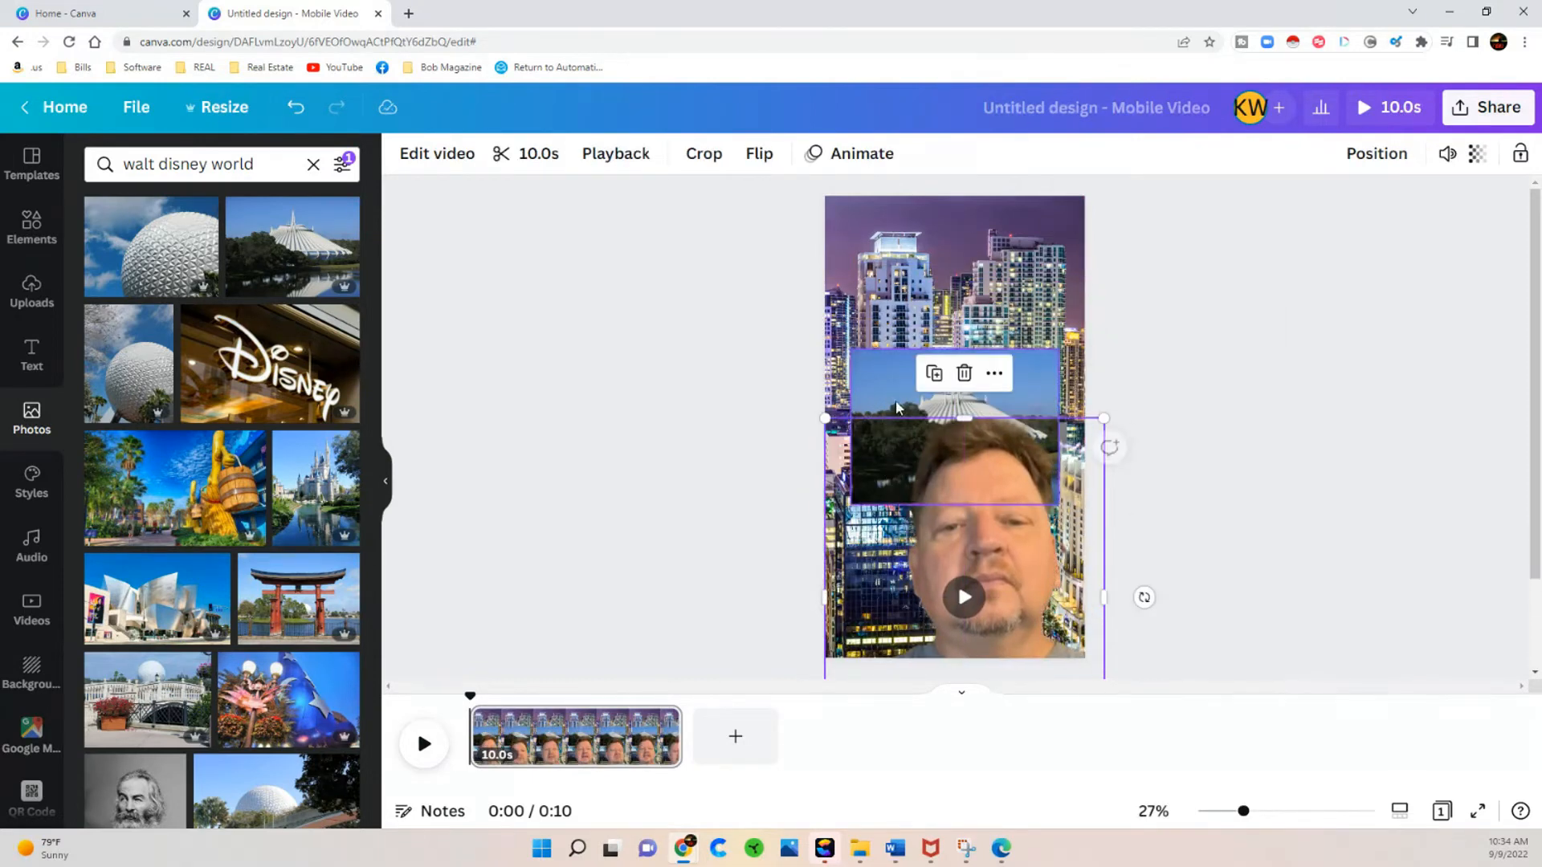
pyautogui.rightClick(897, 408)
pyautogui.click(988, 760)
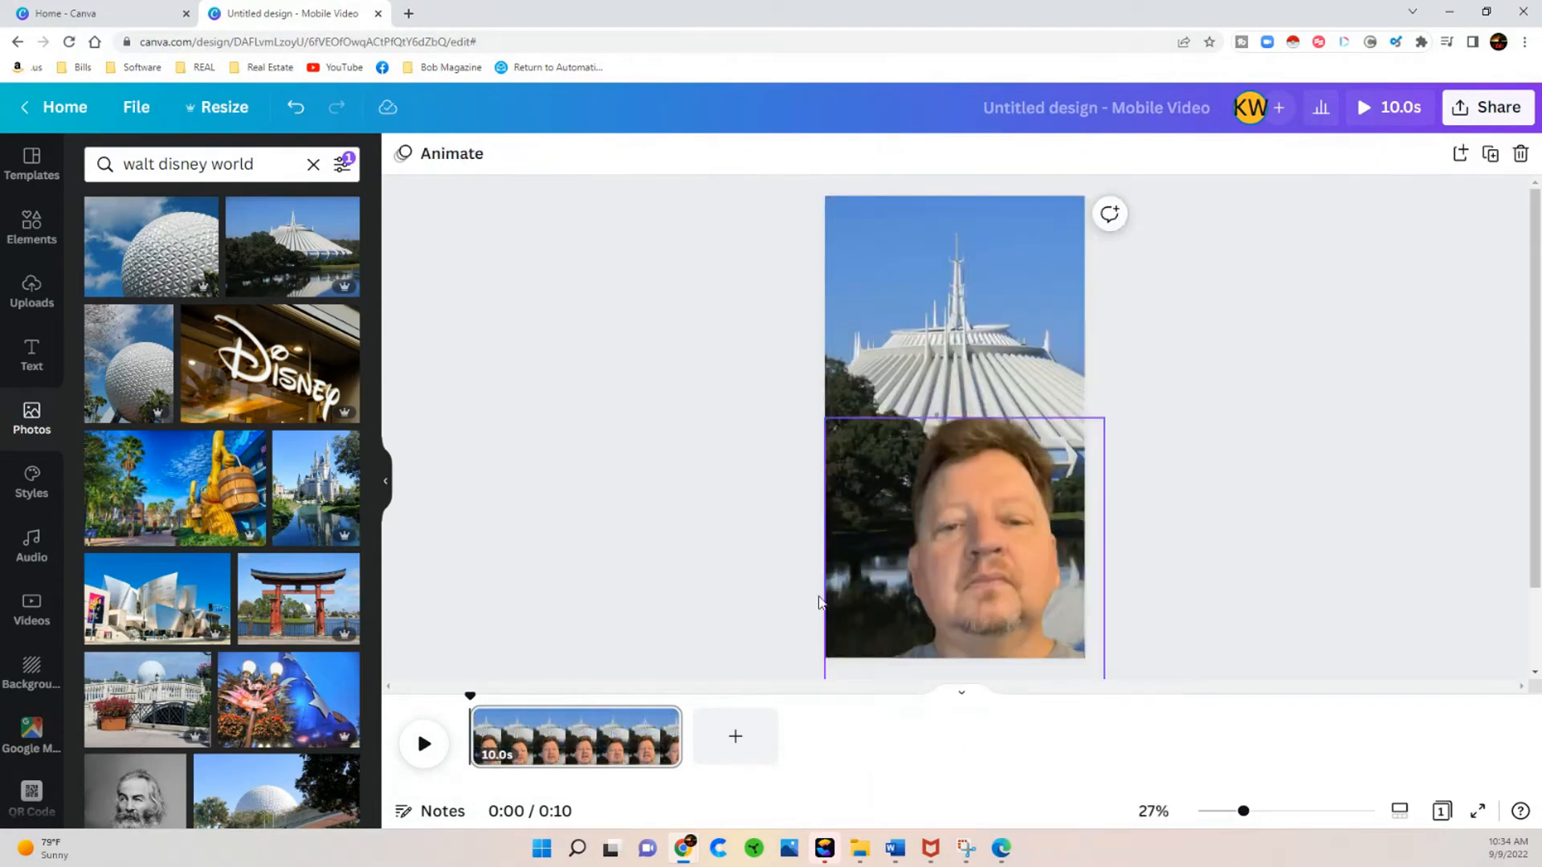
pyautogui.moveTo(972, 554); pyautogui.dragTo(974, 486)
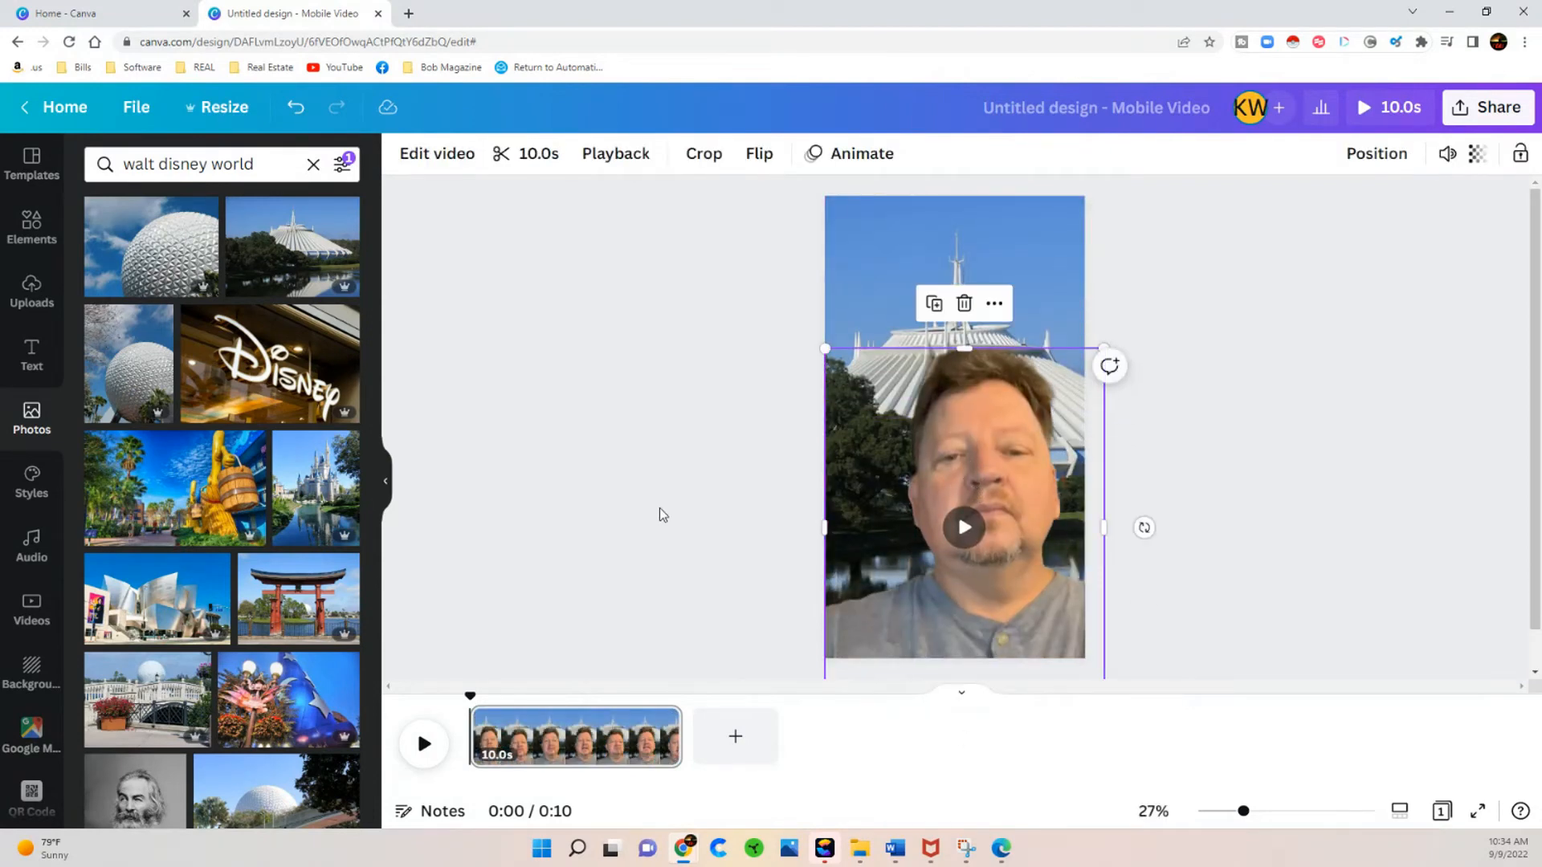